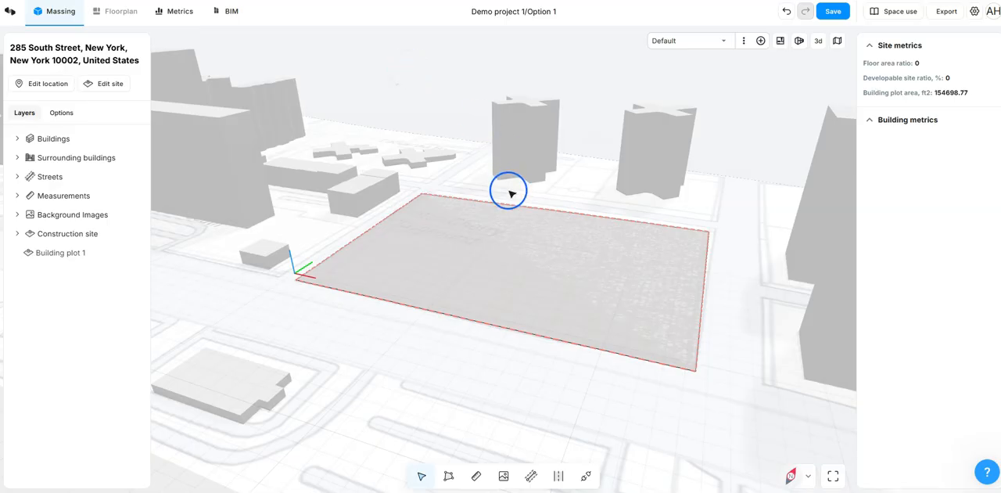
Step: Edit the construction site boundary in plan view, pulling the midpoint of its upper edge outward into a shallow peak, and finish editing
{"action": "left_click", "coordinate": [499, 243]}
{"action": "left_click", "coordinate": [426, 362]}
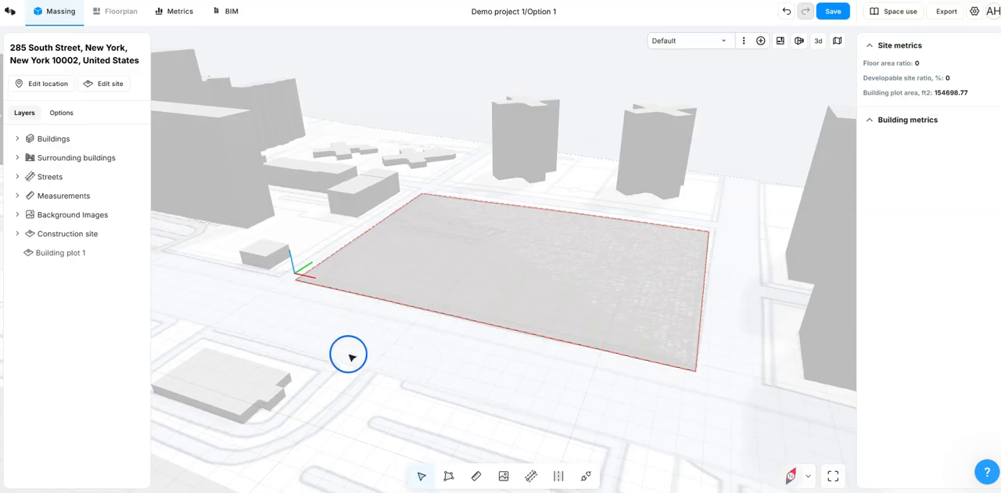
{"action": "left_click", "coordinate": [122, 91]}
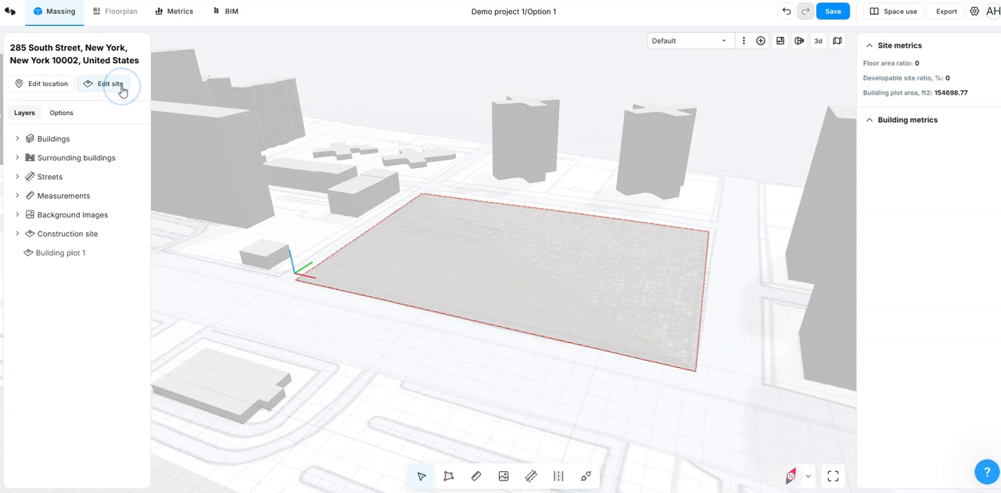
{"action": "left_click", "coordinate": [122, 90]}
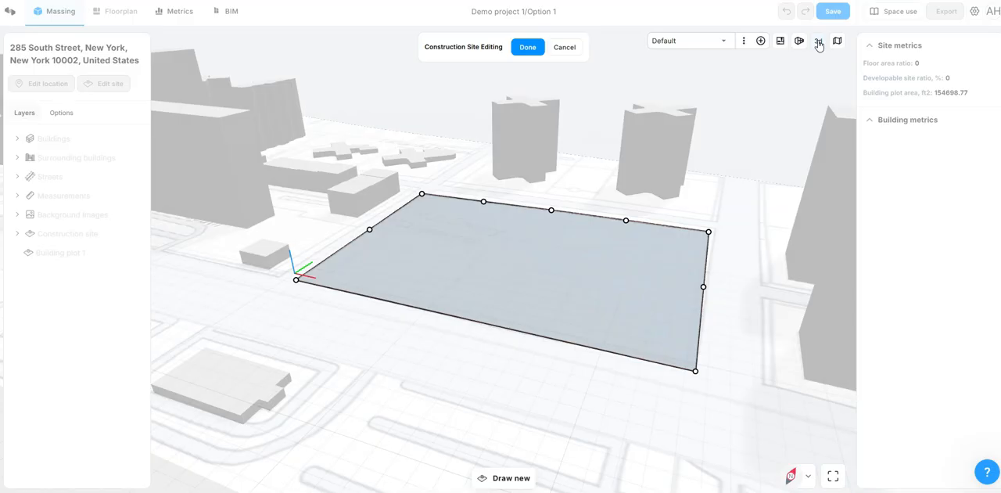
{"action": "left_click", "coordinate": [818, 44]}
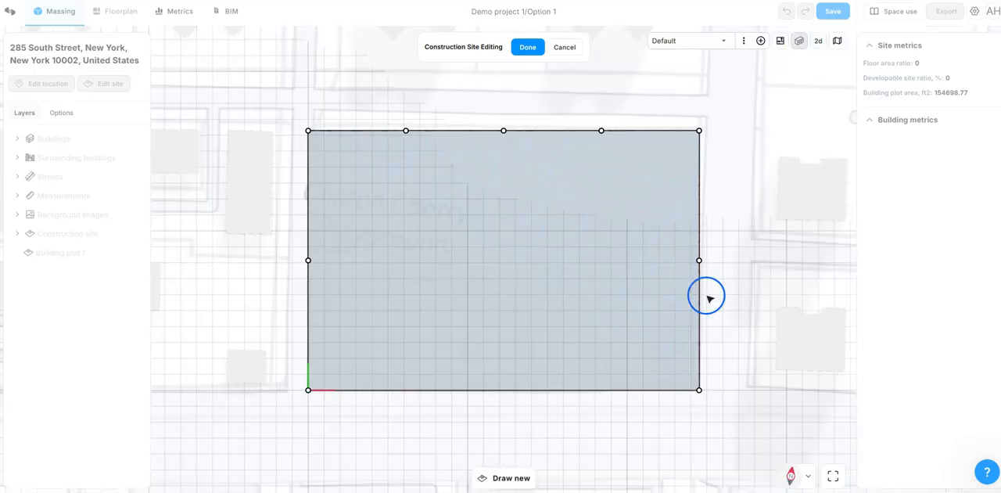
{"action": "mouse_move", "coordinate": [554, 174]}
{"action": "left_mouse_down"}
{"action": "mouse_move", "coordinate": [556, 112]}
{"action": "mouse_move", "coordinate": [594, 112]}
{"action": "mouse_move", "coordinate": [534, 118]}
{"action": "mouse_move", "coordinate": [554, 157]}
{"action": "left_mouse_up"}
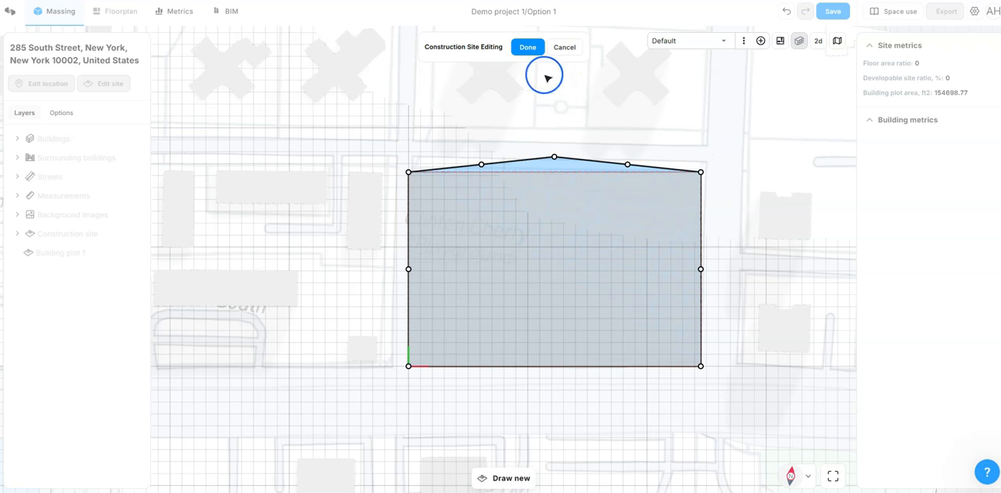
{"action": "left_click", "coordinate": [526, 48]}
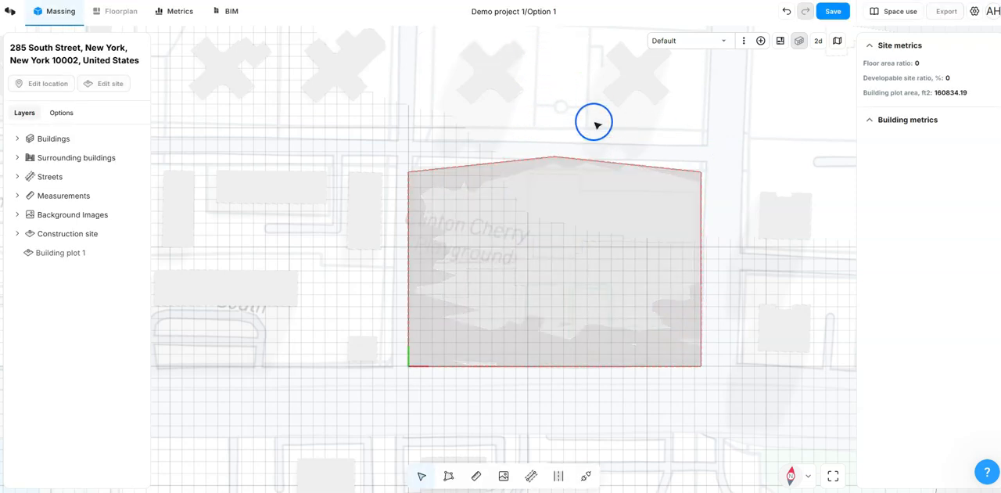
Step: Return to the 3D view and turn on the satellite imagery as the base map
{"action": "left_click", "coordinate": [817, 41]}
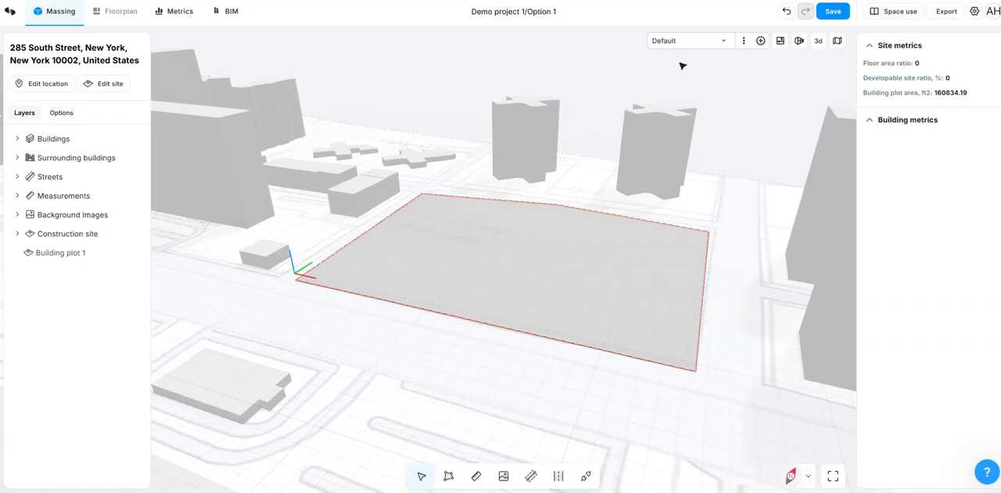
{"action": "left_click", "coordinate": [838, 42]}
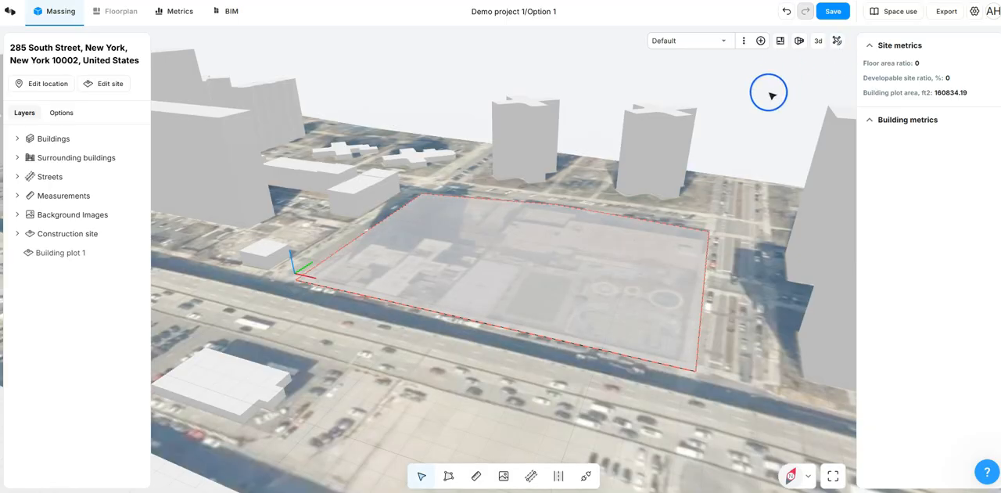
{"action": "left_click_drag", "start_coordinate": [768, 92], "coordinate": [744, 88]}
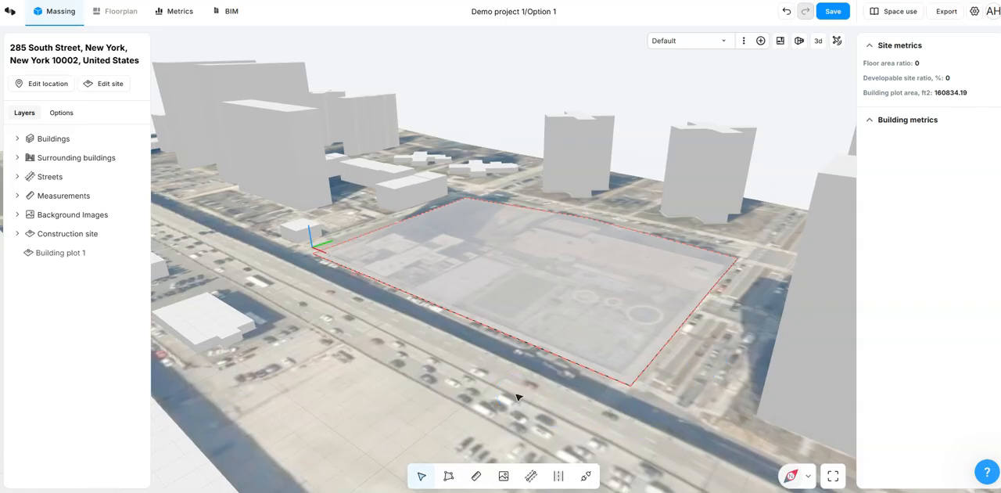
Step: Place a background image on the building plot and hide the construction site layer
{"action": "left_click", "coordinate": [504, 477]}
{"action": "left_click", "coordinate": [113, 54]}
{"action": "left_click", "coordinate": [362, 229]}
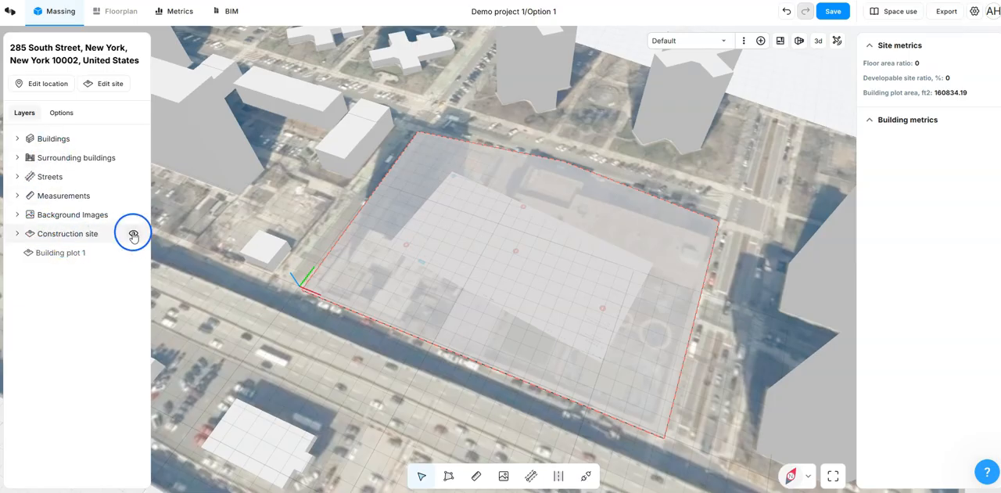
{"action": "left_click", "coordinate": [133, 236]}
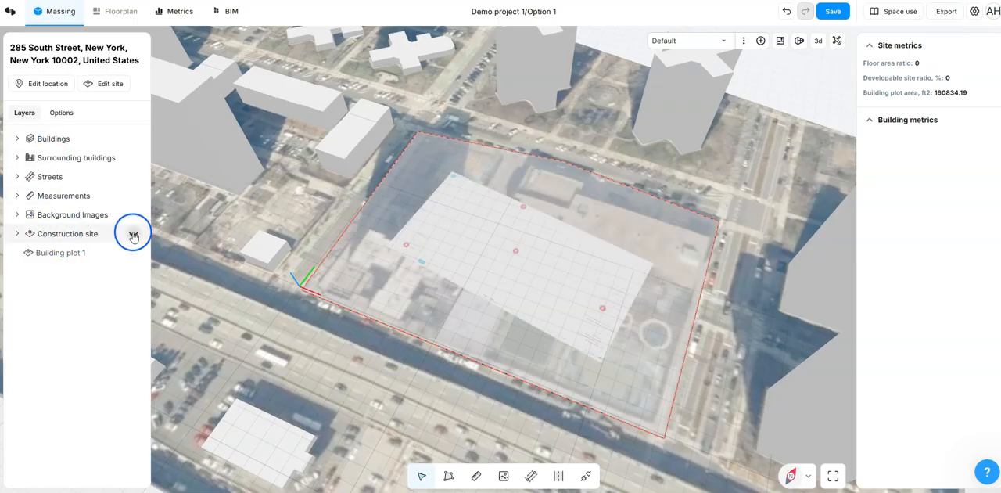
Step: Move the background image to the plot's lower-left corner in the 2D plan view
{"action": "left_click", "coordinate": [463, 247]}
{"action": "middle_click_drag", "start_coordinate": [455, 233], "coordinate": [478, 260]}
{"action": "left_click", "coordinate": [818, 40]}
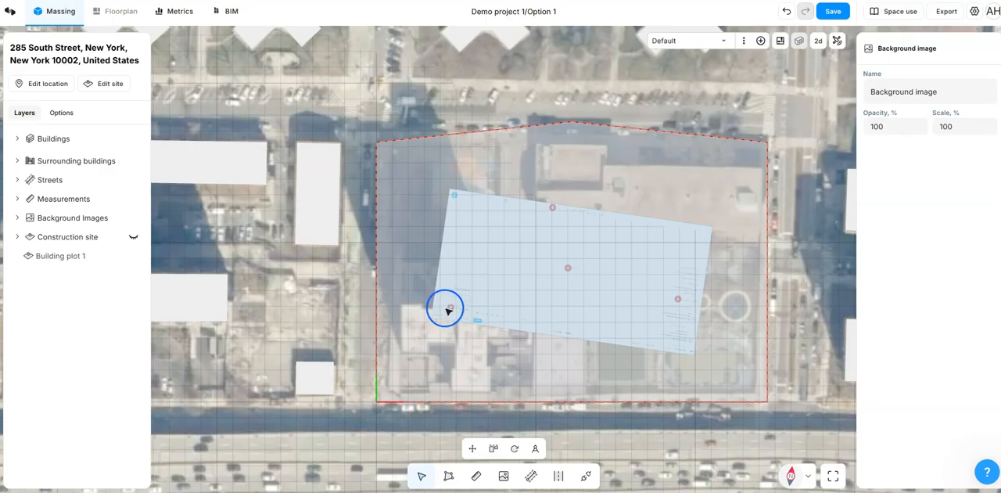
{"action": "left_click_drag", "start_coordinate": [448, 311], "coordinate": [394, 397]}
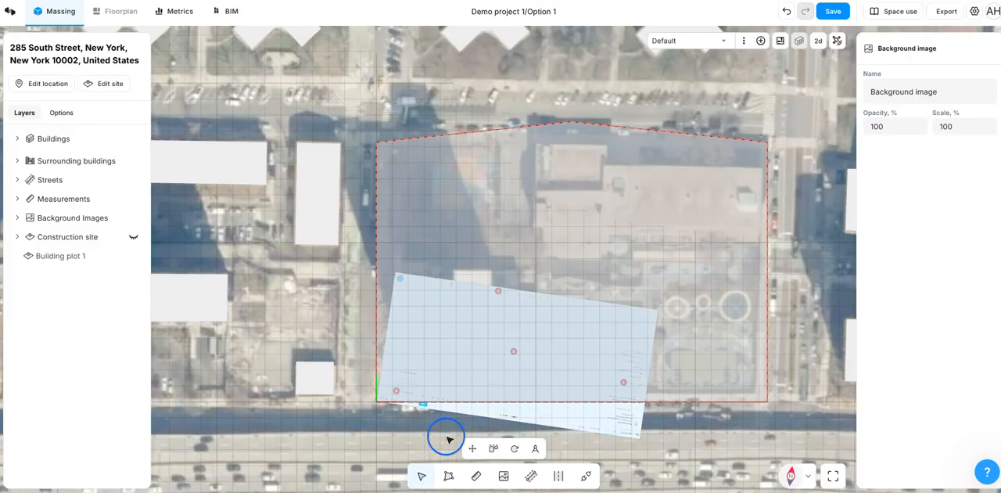
Step: Rotate the background image by about 8.17° to align it with the plot's left edge, and nudge it into the lower-left corner
{"action": "left_click", "coordinate": [513, 450]}
{"action": "left_click", "coordinate": [377, 400]}
{"action": "left_click", "coordinate": [394, 272]}
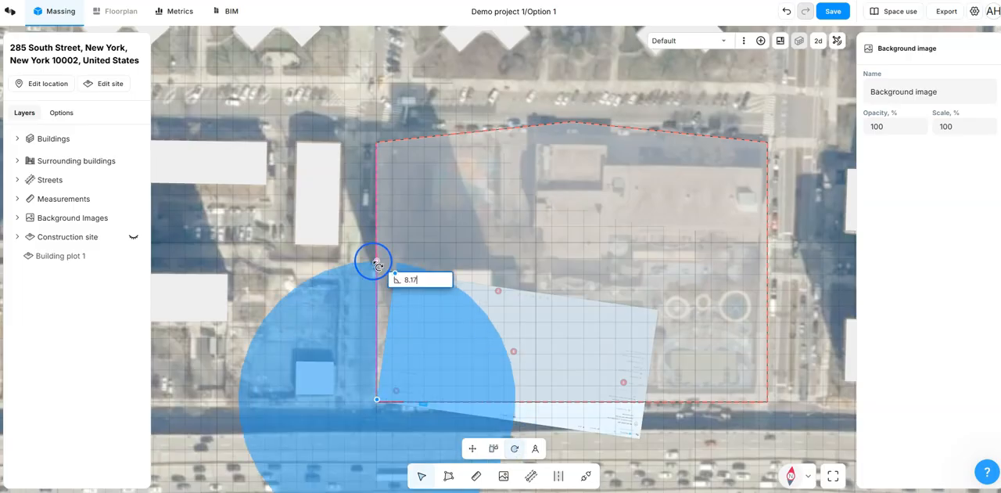
{"action": "left_click", "coordinate": [376, 264]}
{"action": "left_click_drag", "start_coordinate": [390, 393], "coordinate": [386, 389]}
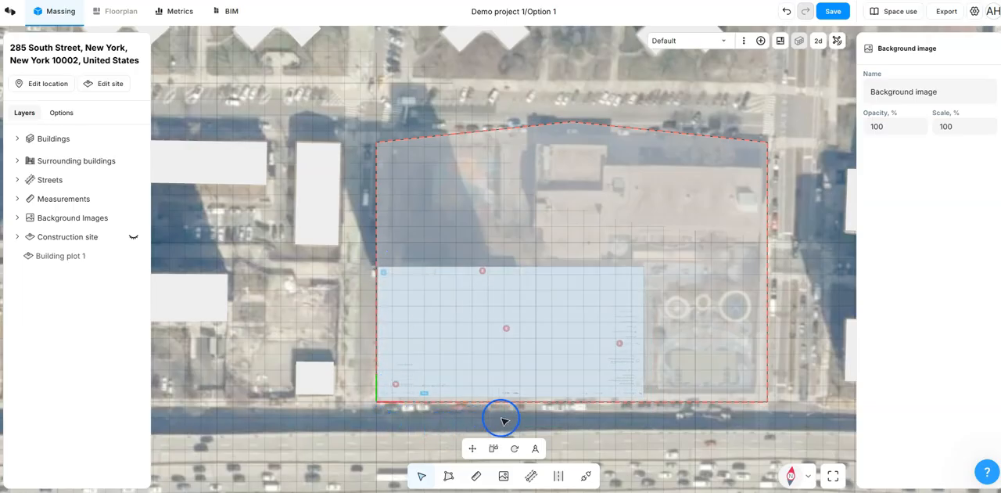
Step: Scale the background image by reference, setting the length along its left edge to 200 ft
{"action": "left_click", "coordinate": [535, 448]}
{"action": "left_click", "coordinate": [379, 398]}
{"action": "left_click", "coordinate": [375, 269]}
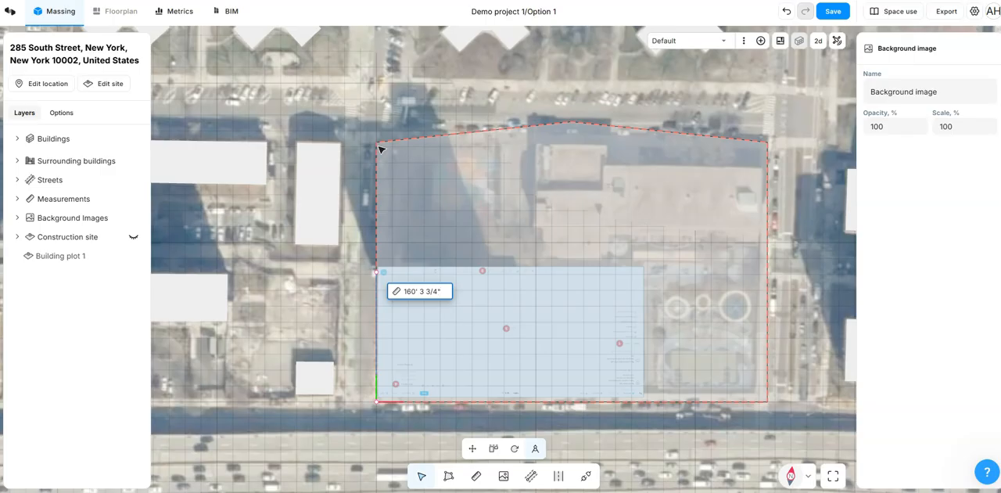
{"action": "type", "text": "200"}
{"action": "key", "text": "Return"}
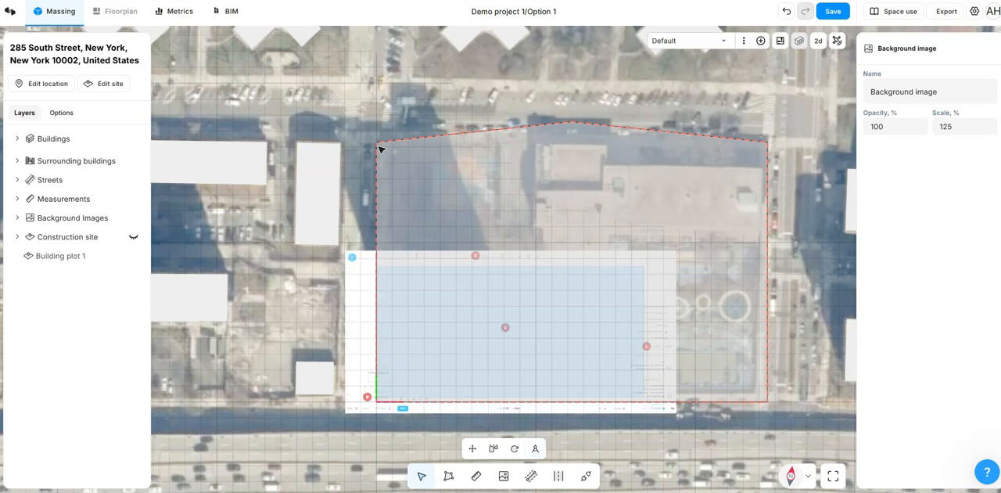
Step: Move the enlarged background image back inside the plot's lower-left corner and deselect it
{"action": "left_click_drag", "start_coordinate": [357, 404], "coordinate": [395, 393]}
{"action": "left_click", "coordinate": [362, 423]}
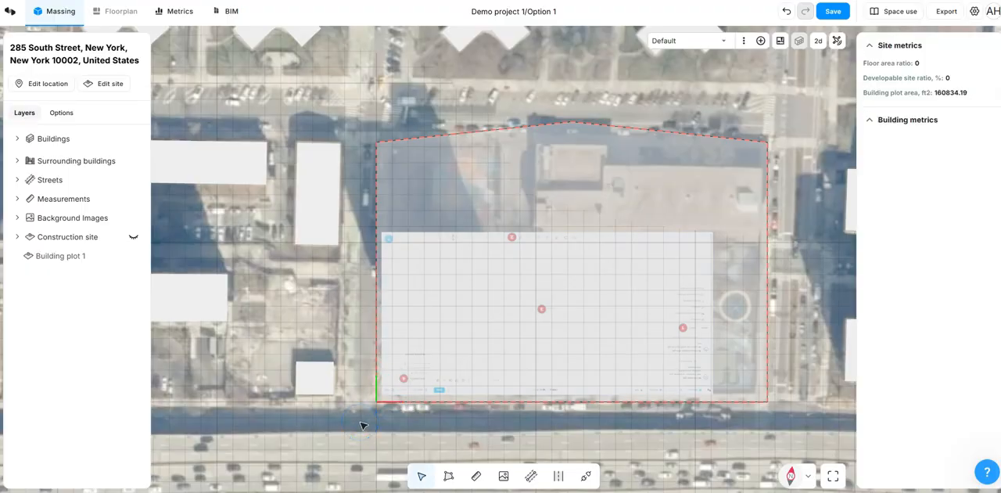
{"action": "left_click", "coordinate": [369, 422]}
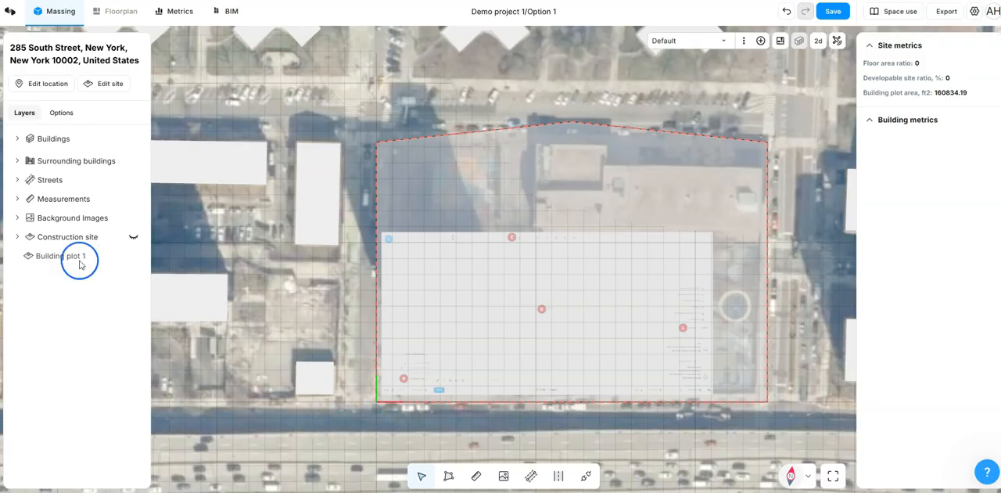
Step: Lock and hide the background images layer, and show the construction site layer
{"action": "left_click", "coordinate": [17, 219]}
{"action": "left_click", "coordinate": [100, 236]}
{"action": "left_click", "coordinate": [132, 220]}
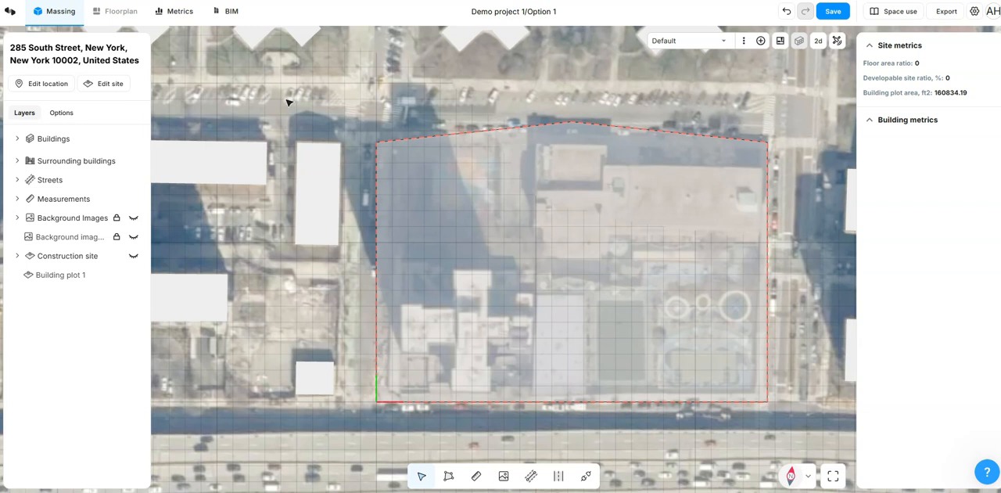
{"action": "left_click", "coordinate": [135, 260]}
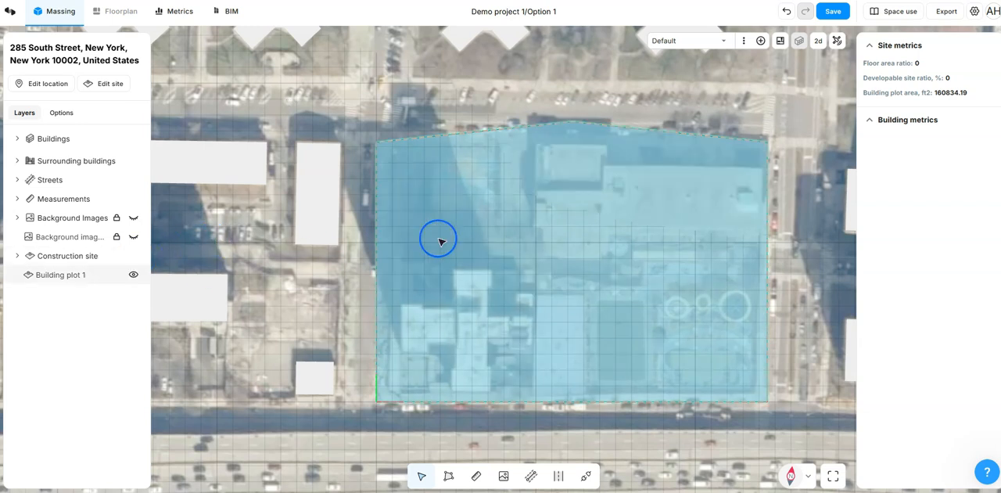
Step: Select the building plot to review its metrics and global site offset, and deselect it
{"action": "left_click", "coordinate": [440, 239]}
{"action": "scroll", "coordinate": [344, 278], "scroll_direction": "down", "scroll_amount": 3}
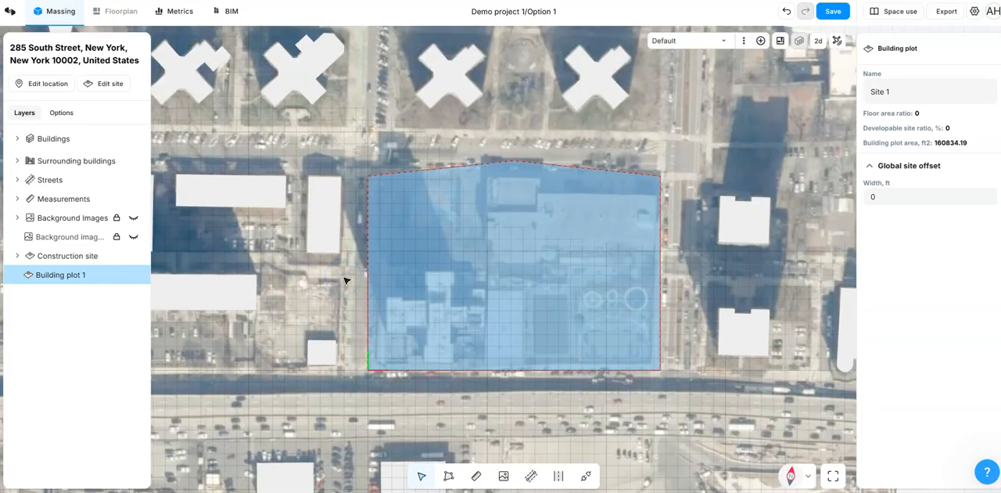
{"action": "left_click", "coordinate": [454, 158]}
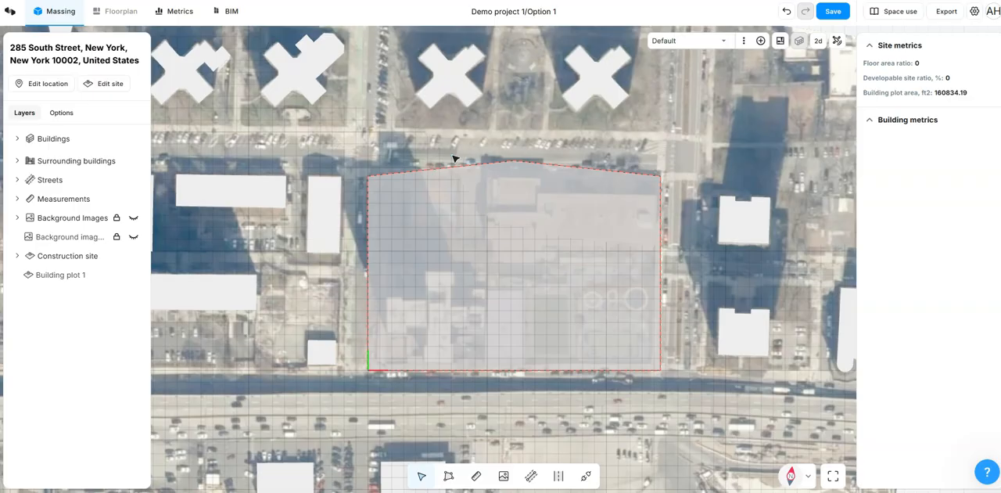
Step: Set the site offset width of the plot's front edge along the highway to 10 ft in the 3D view
{"action": "left_click", "coordinate": [817, 40]}
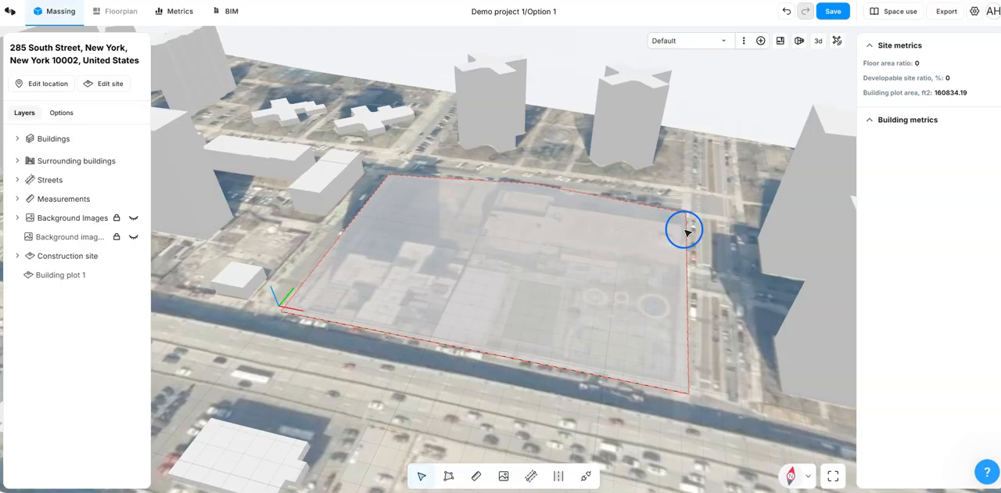
{"action": "middle_click_drag", "start_coordinate": [684, 231], "coordinate": [696, 236]}
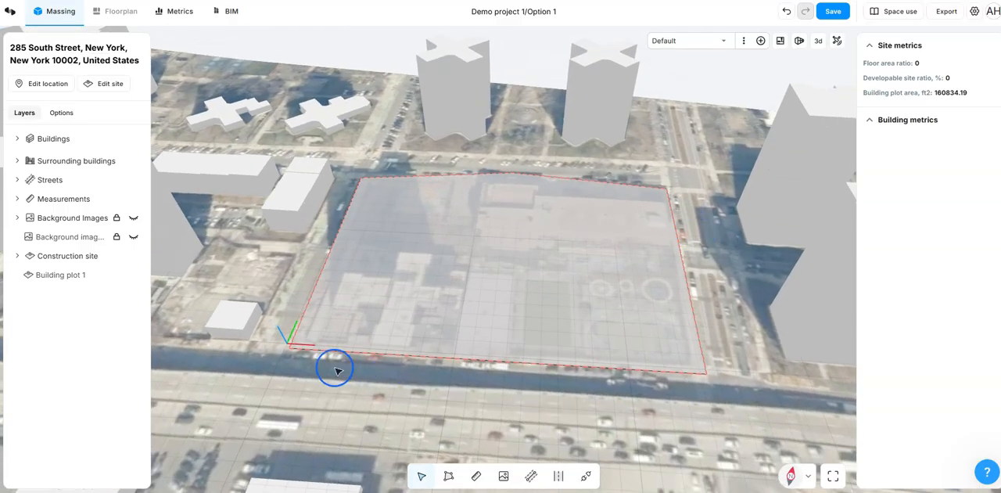
{"action": "scroll", "coordinate": [315, 365], "scroll_direction": "up", "scroll_amount": 5}
{"action": "scroll", "coordinate": [320, 353], "scroll_direction": "up", "scroll_amount": 3}
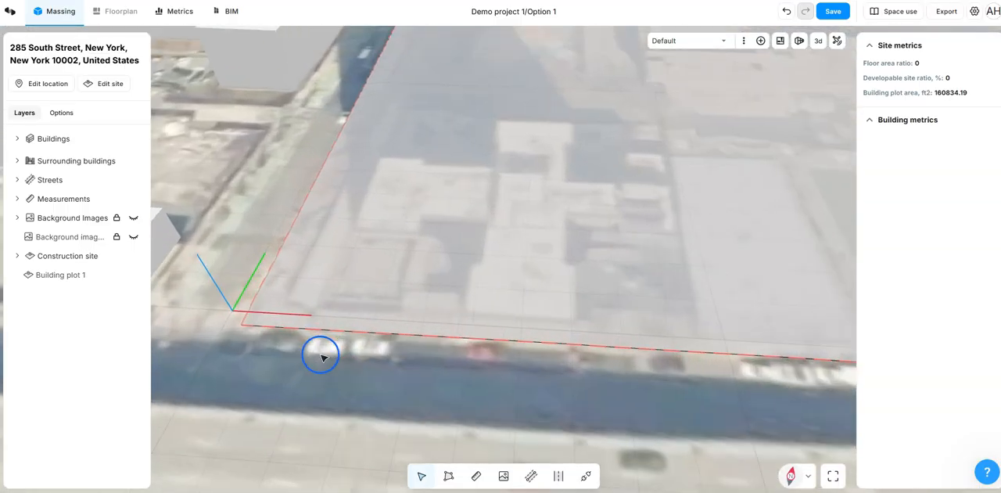
{"action": "scroll", "coordinate": [297, 350], "scroll_direction": "down", "scroll_amount": 5}
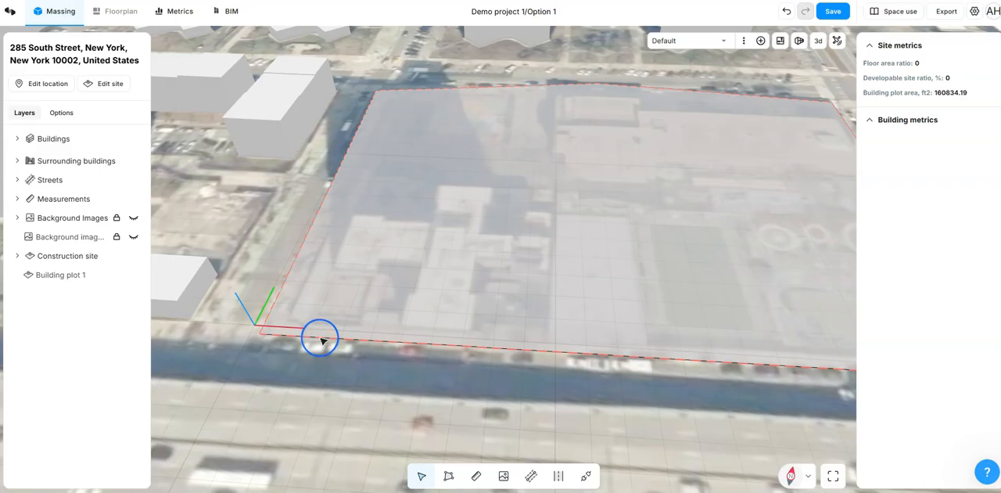
{"action": "left_click", "coordinate": [323, 342]}
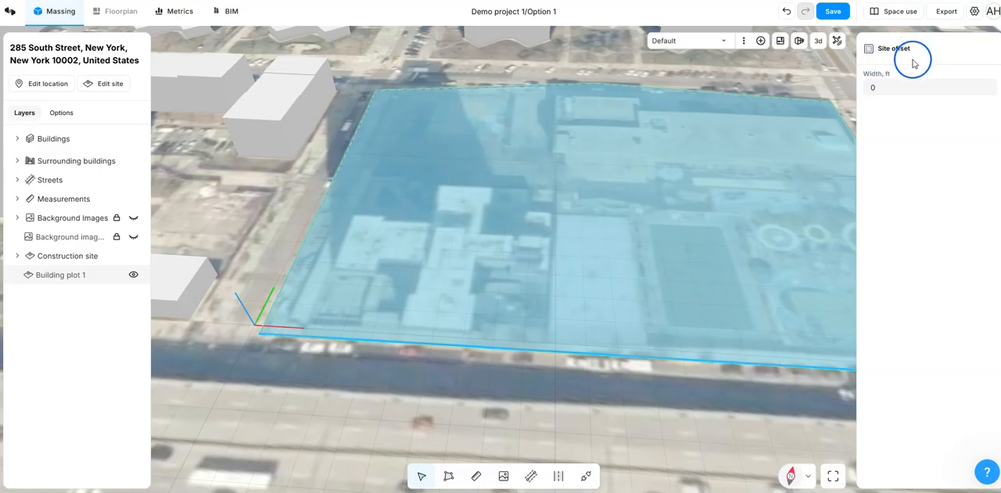
{"action": "left_click", "coordinate": [903, 88]}
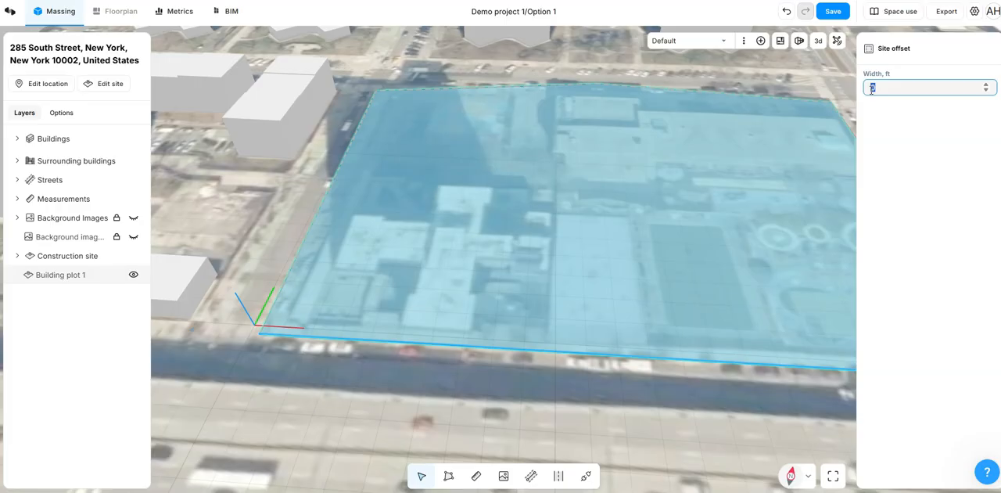
{"action": "type", "text": "10"}
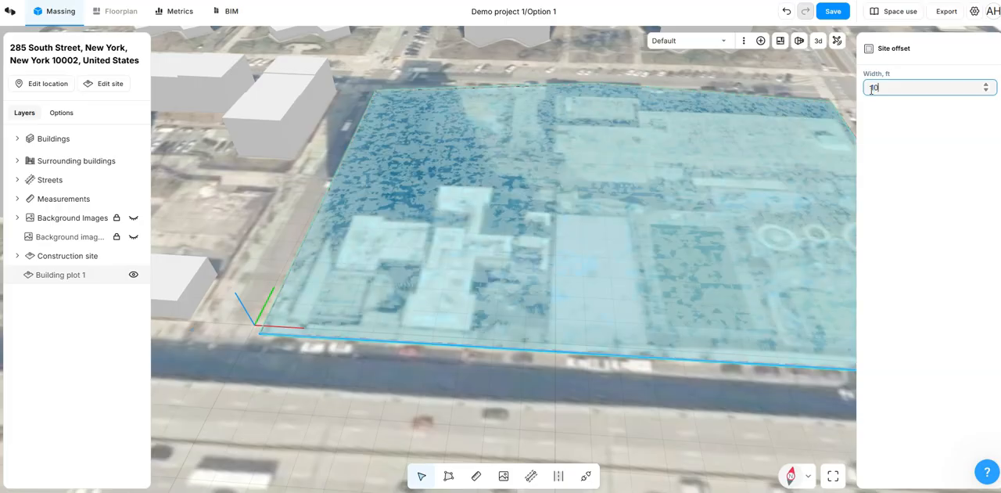
{"action": "left_click", "coordinate": [599, 365]}
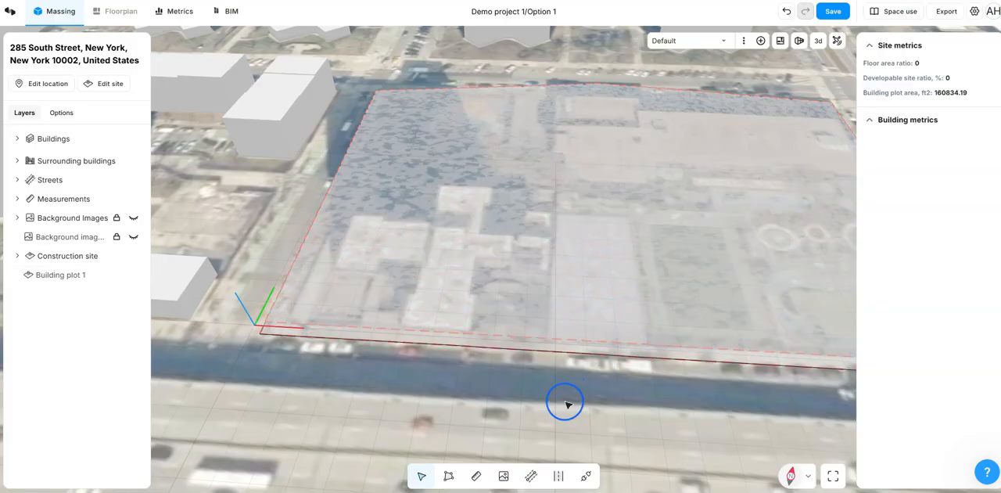
Step: Check the building plot's area and offset properties with the front edge offset applied
{"action": "left_click", "coordinate": [489, 295]}
{"action": "scroll", "coordinate": [449, 290], "scroll_direction": "down", "scroll_amount": 5}
{"action": "left_click_drag", "start_coordinate": [596, 369], "coordinate": [553, 383]}
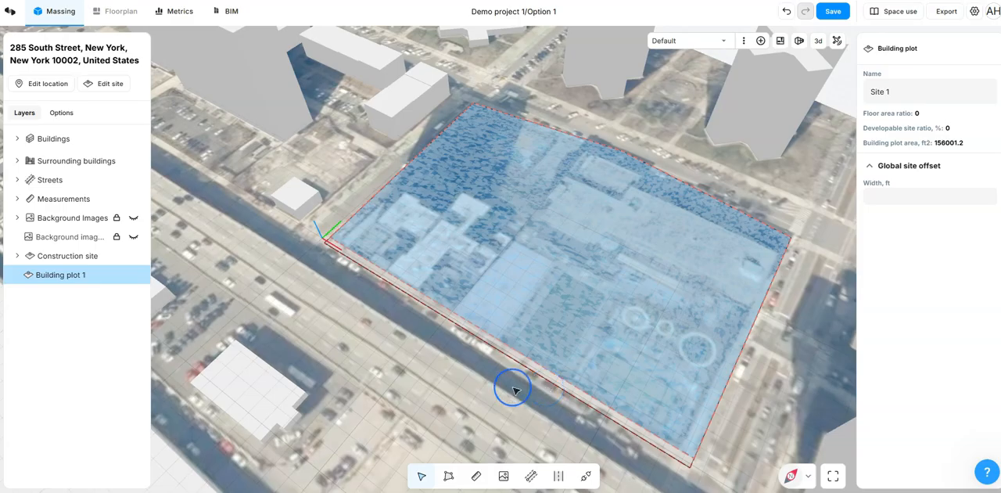
{"action": "left_click", "coordinate": [515, 390]}
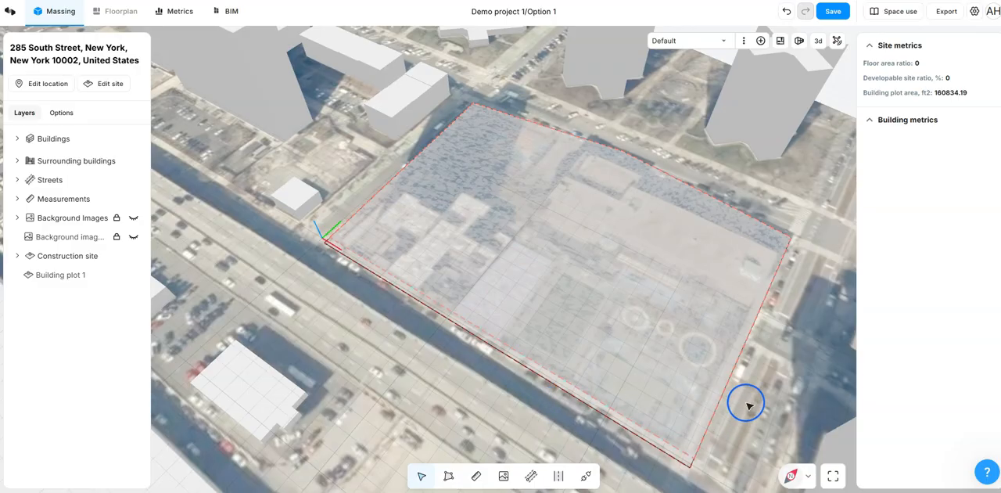
Step: Set the site offset width of the plot's four remaining edges to 10 ft together, and select the plot to check its area
{"action": "left_click", "coordinate": [747, 352]}
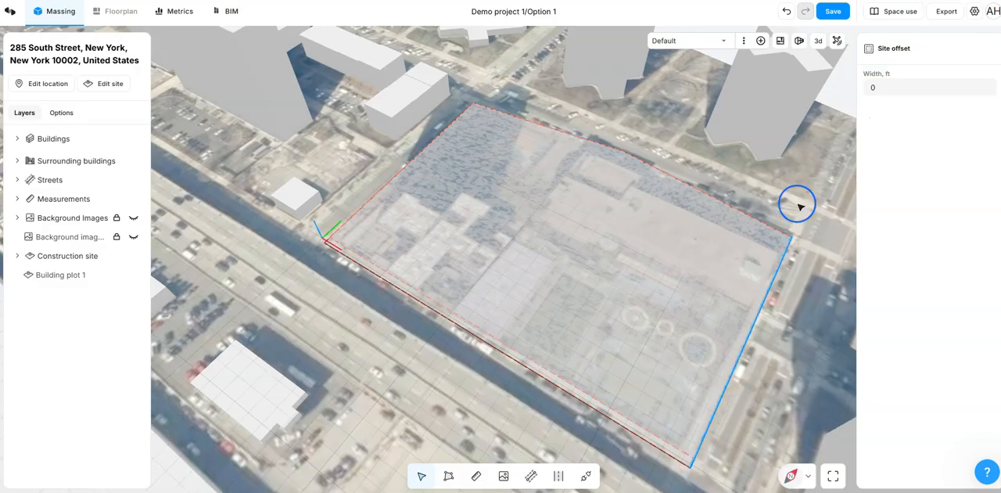
{"action": "left_click", "coordinate": [737, 210], "text": "shift"}
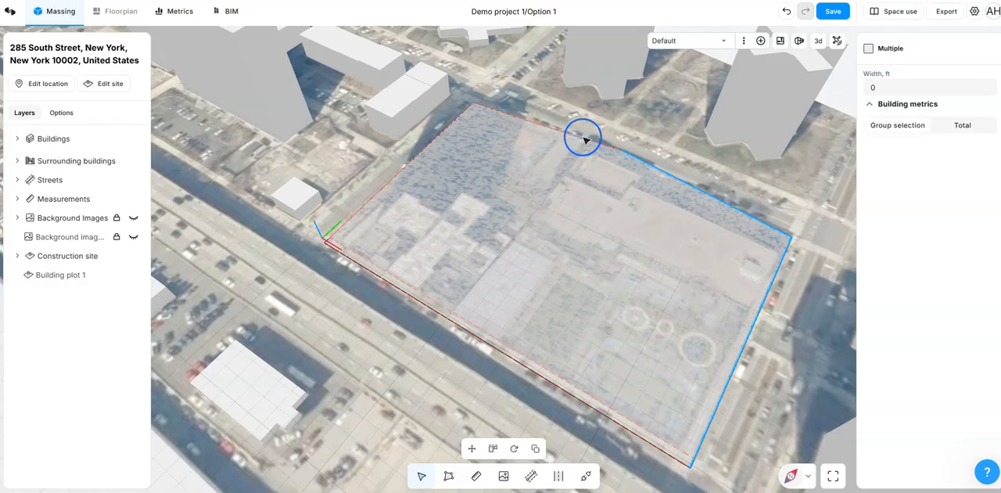
{"action": "left_click", "coordinate": [586, 139], "text": "shift"}
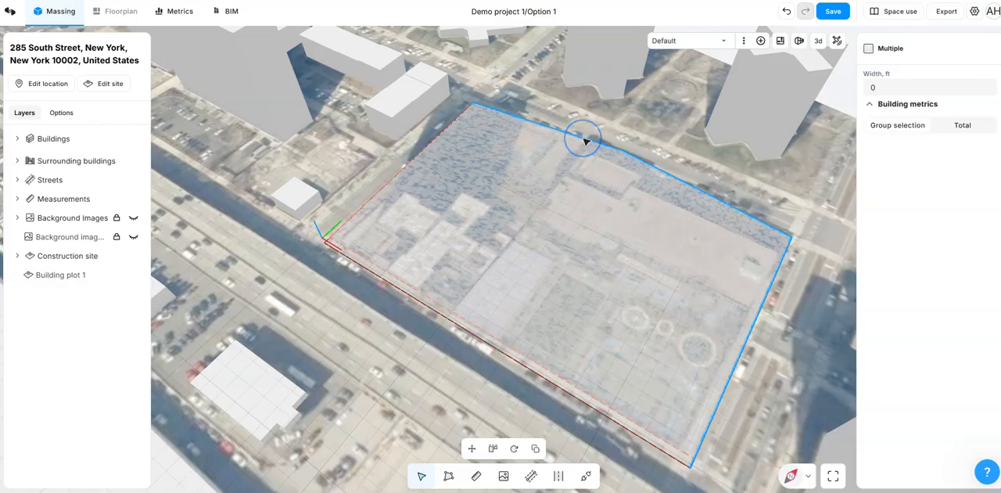
{"action": "left_click", "coordinate": [461, 108], "text": "shift"}
{"action": "left_click_drag", "start_coordinate": [894, 85], "coordinate": [869, 86]}
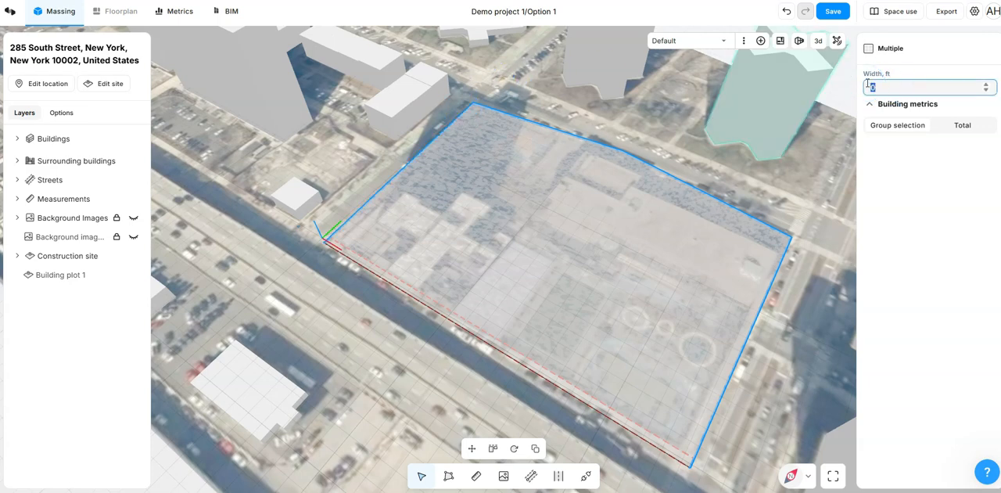
{"action": "type", "text": "10"}
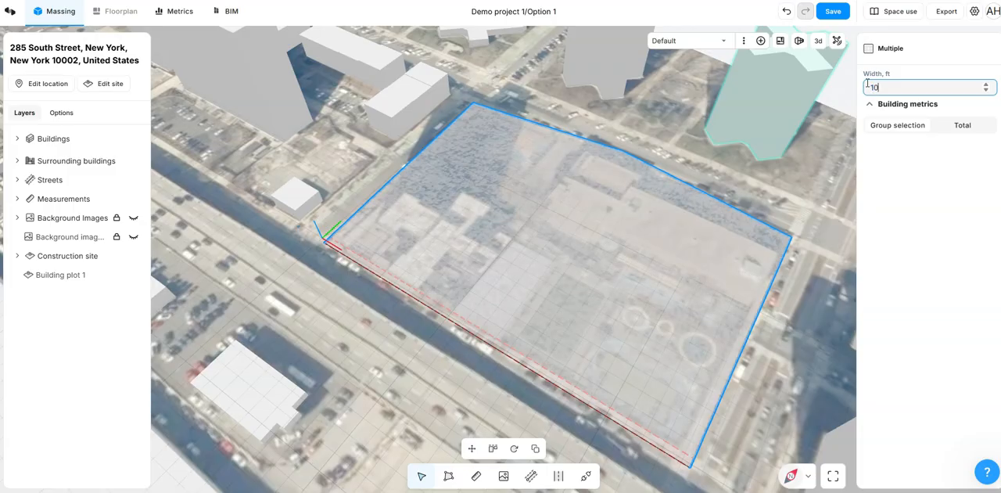
{"action": "key", "text": "Return"}
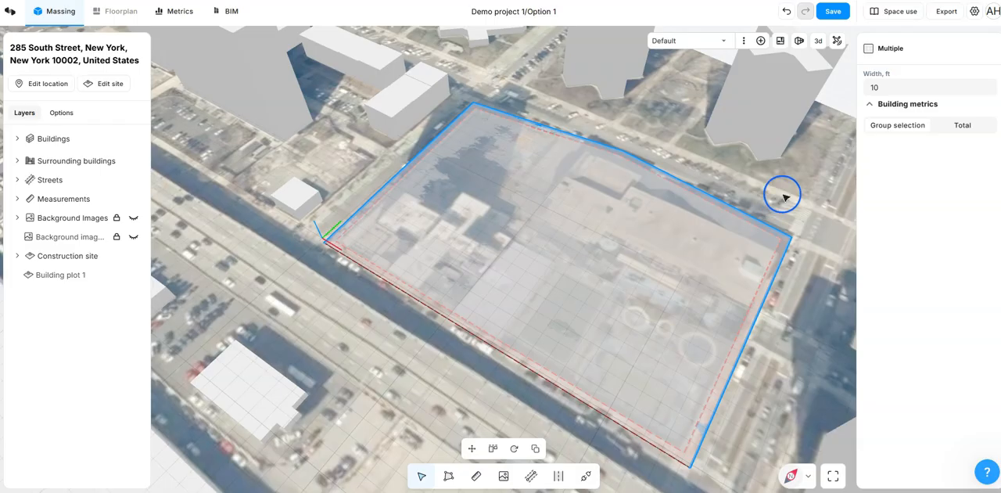
{"action": "left_click", "coordinate": [784, 197]}
{"action": "left_click", "coordinate": [612, 232]}
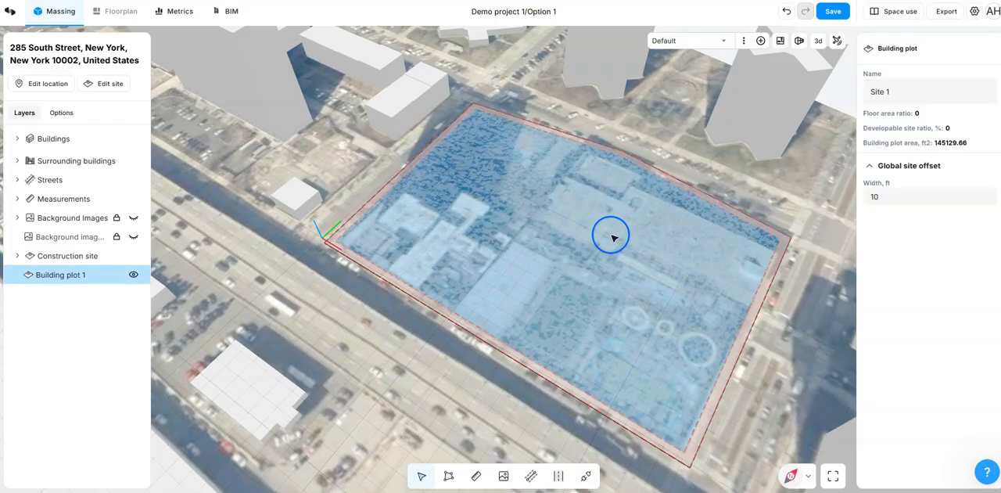
Step: Set the site offset width of the plot's edge along the highway to 15 ft, and select the plot to check it
{"action": "middle_click_drag", "start_coordinate": [420, 364], "coordinate": [175, 31]}
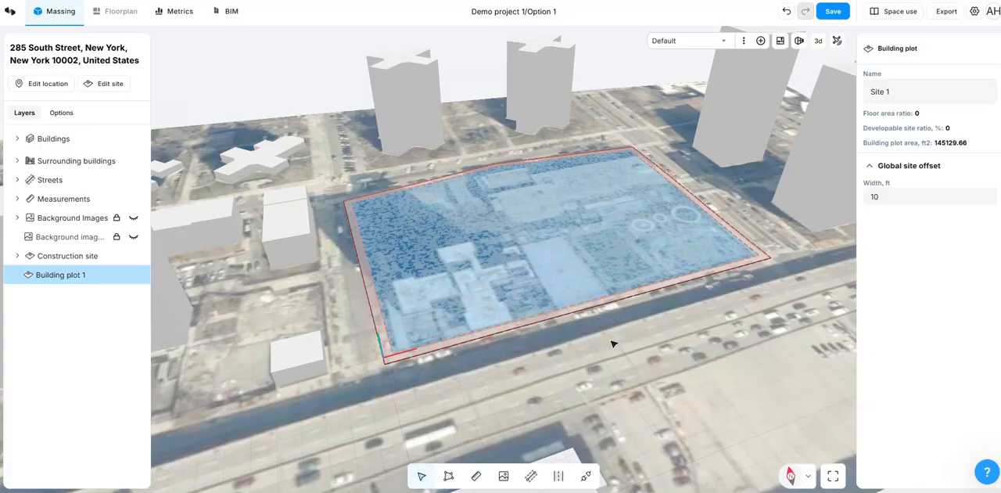
{"action": "left_click", "coordinate": [516, 327]}
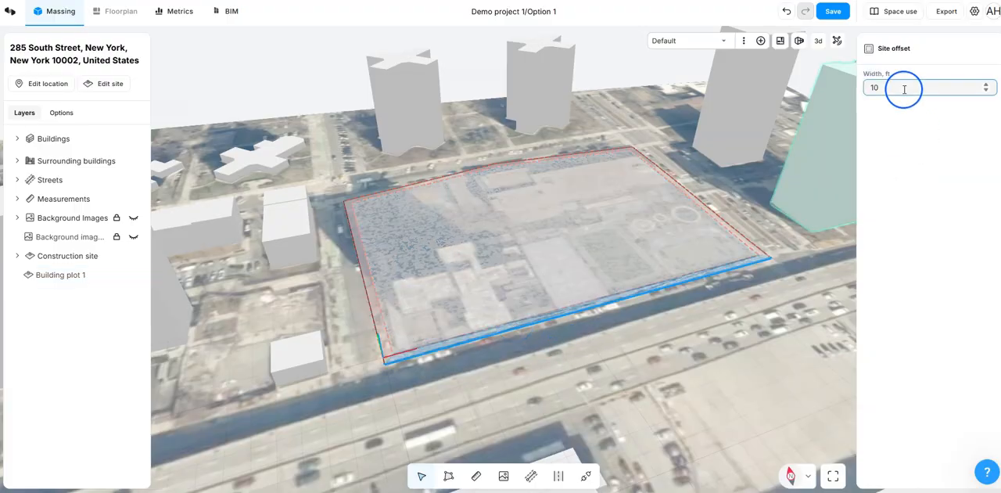
{"action": "double_click", "coordinate": [874, 87]}
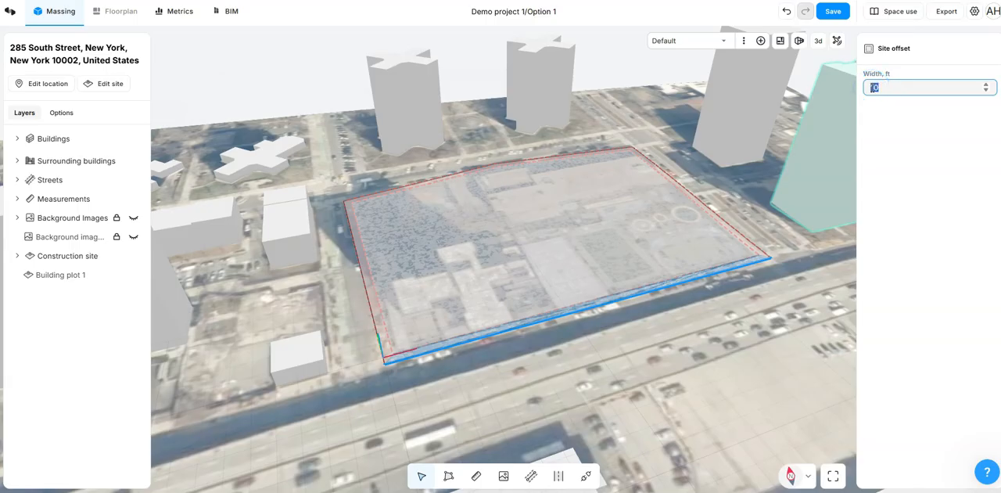
{"action": "type", "text": "15"}
{"action": "left_click", "coordinate": [779, 195]}
{"action": "left_click", "coordinate": [746, 292]}
{"action": "left_click", "coordinate": [591, 243]}
{"action": "left_click_drag", "start_coordinate": [646, 326], "coordinate": [679, 337]}
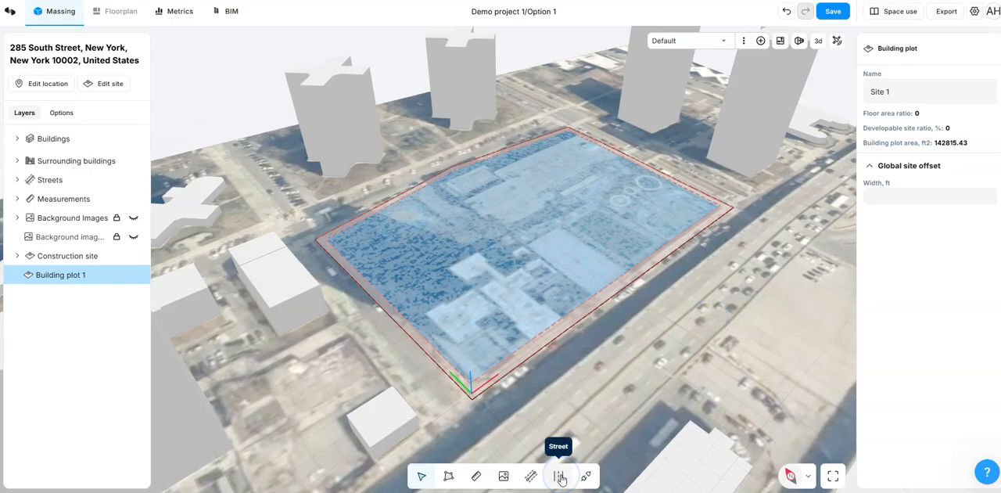
Step: In the 2D view, draw a bent street across the plot from its west edge to the highway, its final segment about 143 ft long
{"action": "left_click", "coordinate": [821, 44]}
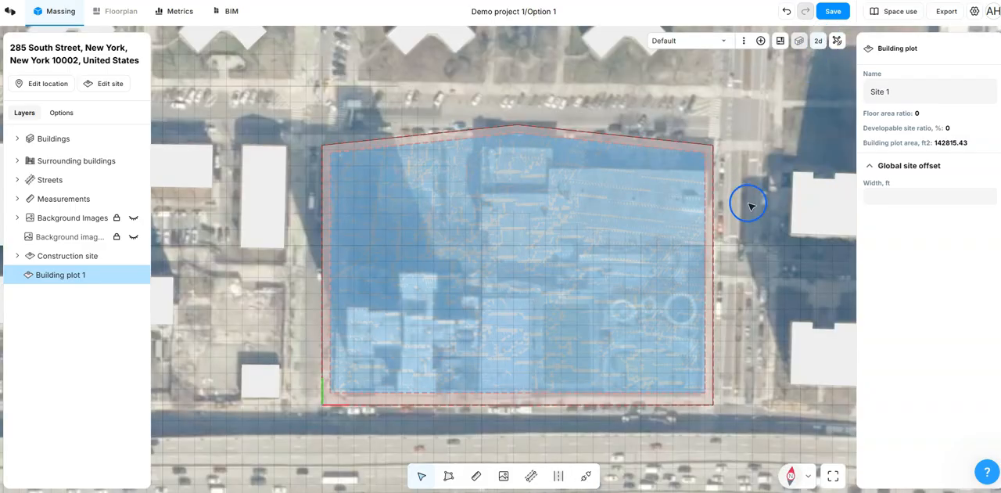
{"action": "left_click", "coordinate": [558, 476]}
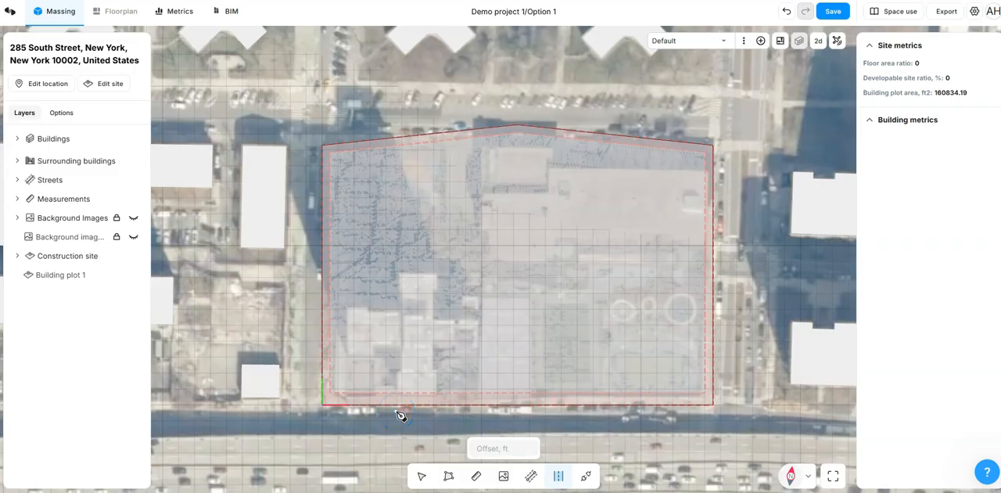
{"action": "mouse_move", "coordinate": [400, 416]}
{"action": "left_mouse_down"}
{"action": "mouse_move", "coordinate": [553, 414]}
{"action": "mouse_move", "coordinate": [402, 405]}
{"action": "mouse_move", "coordinate": [321, 375]}
{"action": "mouse_move", "coordinate": [318, 262]}
{"action": "mouse_move", "coordinate": [299, 257]}
{"action": "mouse_move", "coordinate": [313, 249]}
{"action": "mouse_move", "coordinate": [530, 248]}
{"action": "left_mouse_up"}
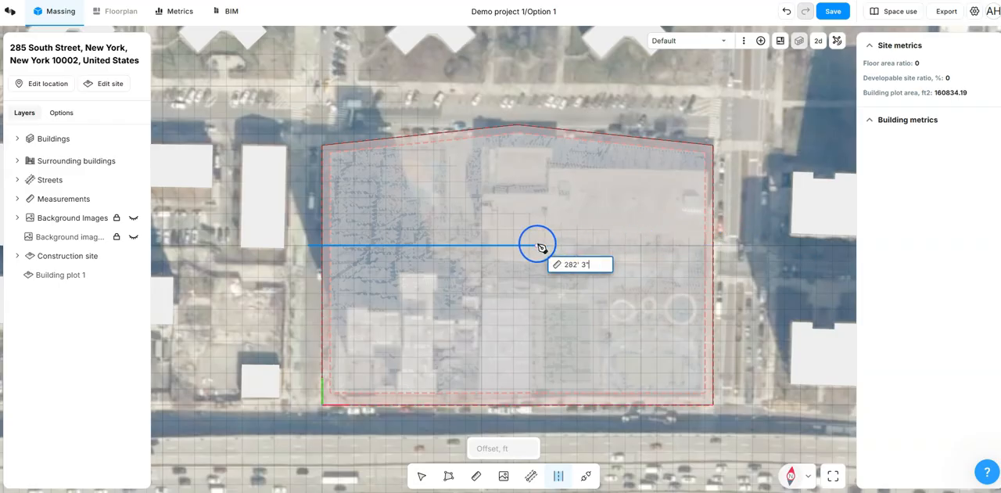
{"action": "left_click", "coordinate": [492, 246]}
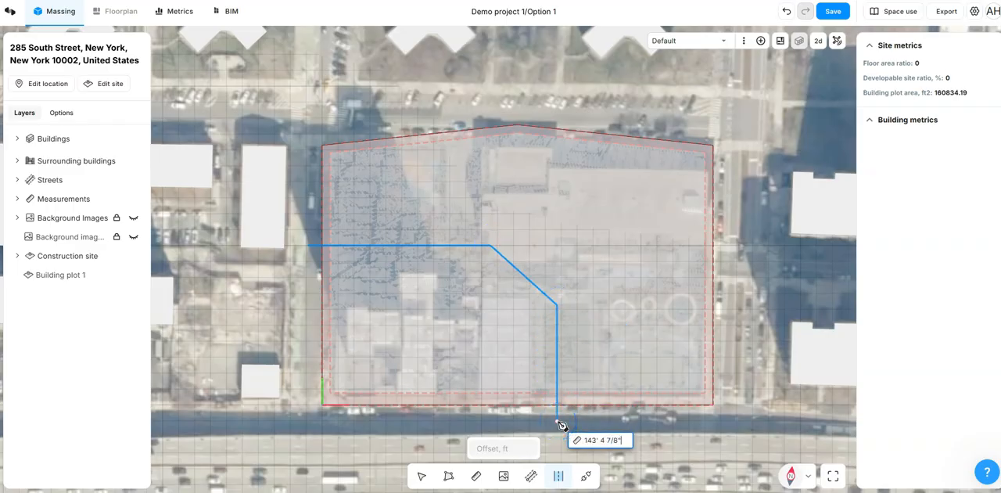
{"action": "left_click", "coordinate": [560, 423]}
{"action": "left_click", "coordinate": [558, 421]}
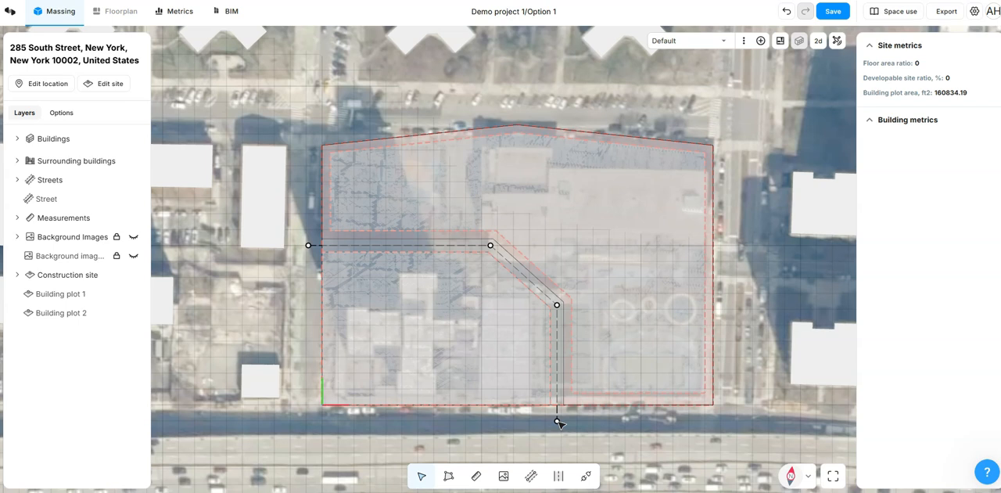
Step: Check the area and global site offset of each of the two building plots divided by the street
{"action": "left_click", "coordinate": [463, 341]}
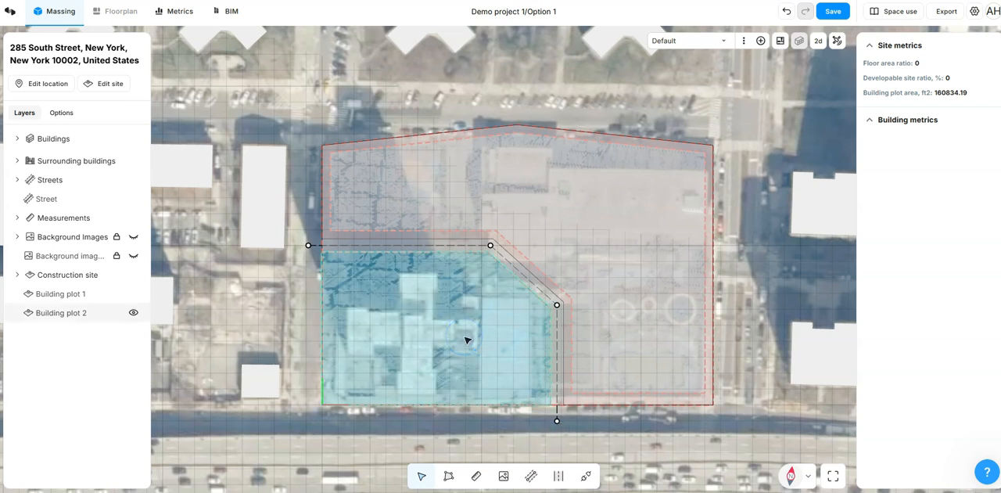
{"action": "left_click", "coordinate": [509, 287]}
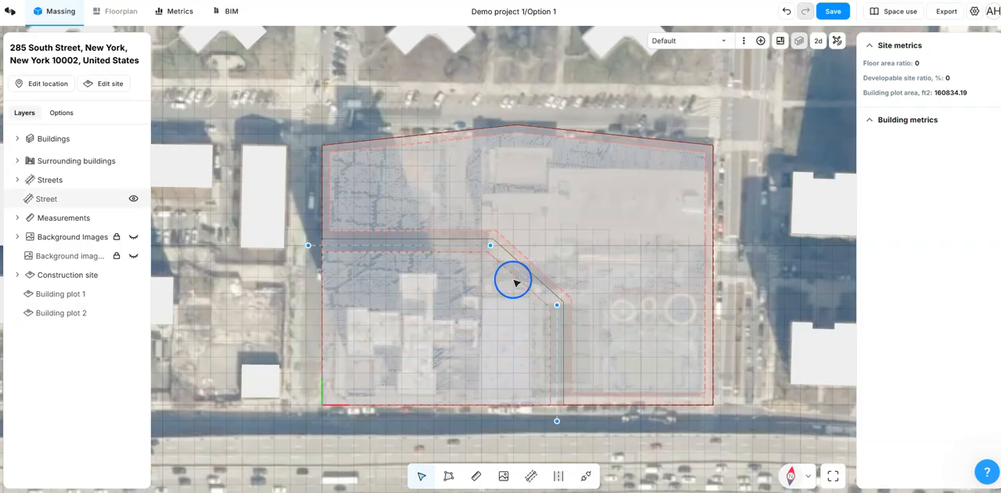
{"action": "left_click", "coordinate": [483, 311]}
{"action": "left_click", "coordinate": [598, 218]}
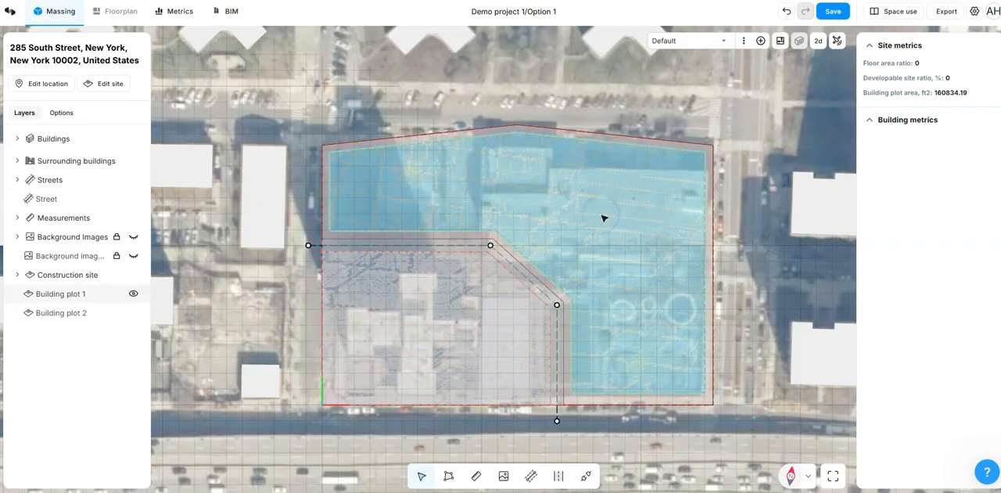
{"action": "left_click", "coordinate": [590, 221]}
{"action": "left_click", "coordinate": [473, 301]}
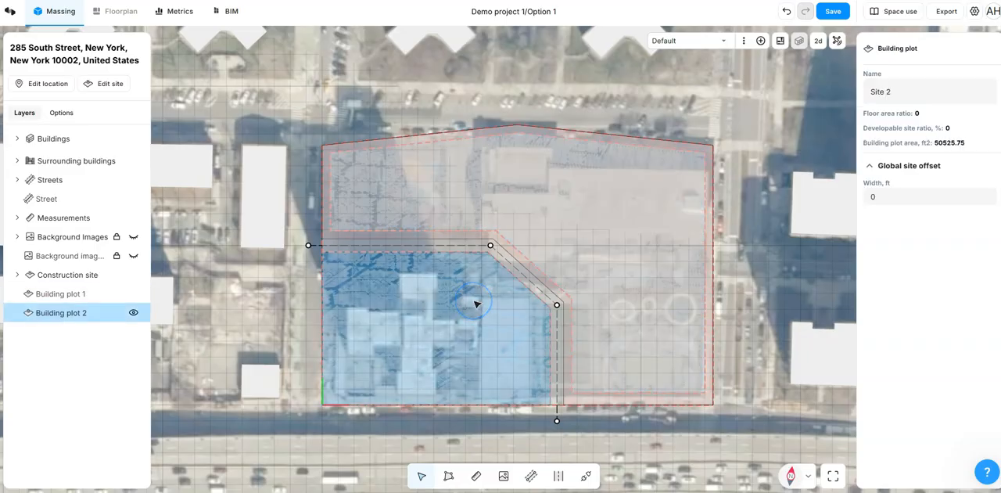
{"action": "left_click", "coordinate": [536, 229]}
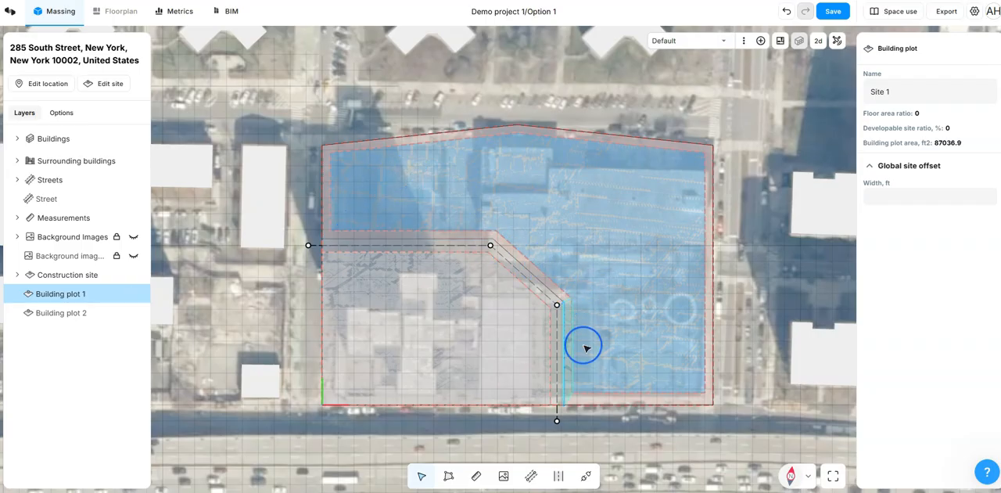
{"action": "left_click", "coordinate": [429, 440]}
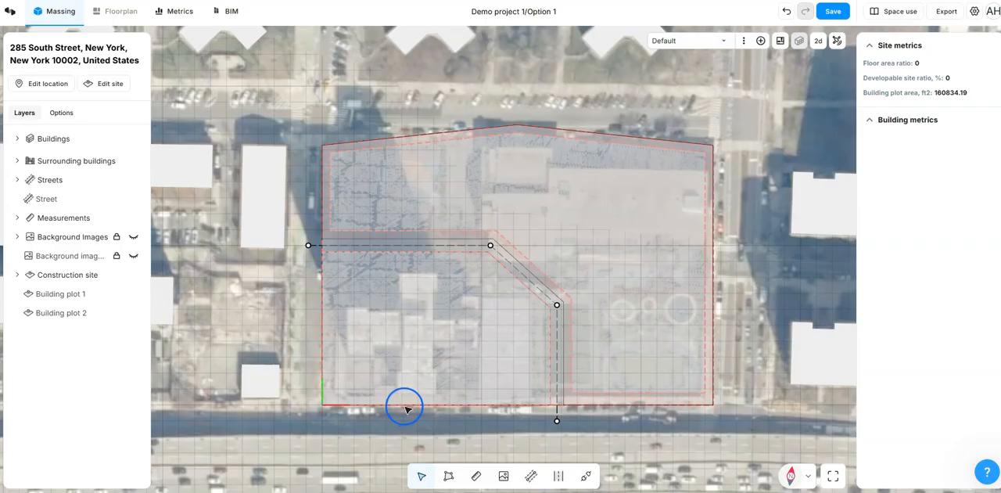
Step: Set the site offset width of building plot 2's highway edge and outer side edge to 10 ft
{"action": "left_click", "coordinate": [405, 408]}
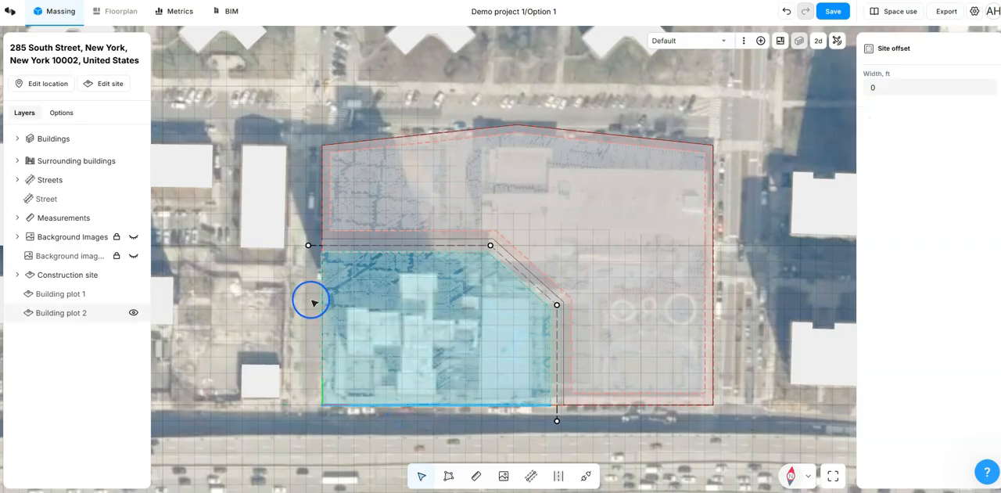
{"action": "left_click", "coordinate": [323, 321], "text": "shift"}
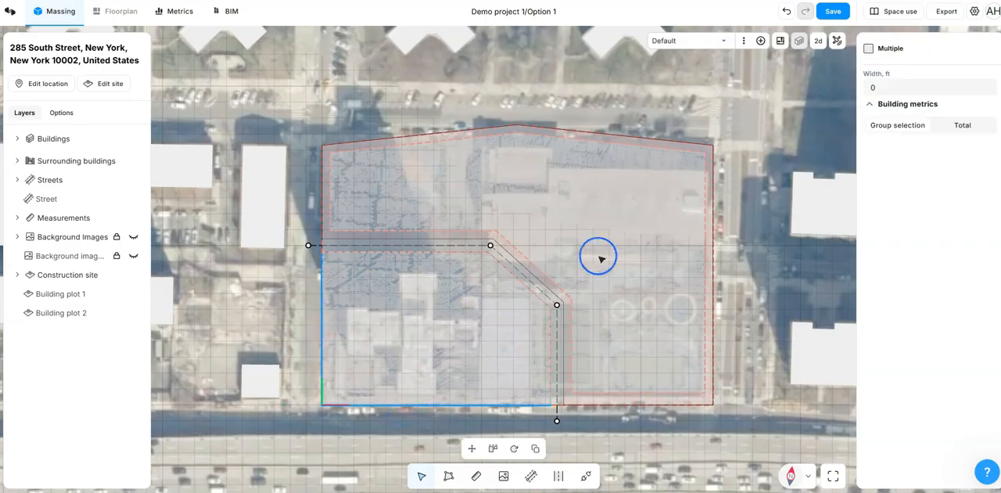
{"action": "left_click", "coordinate": [873, 86]}
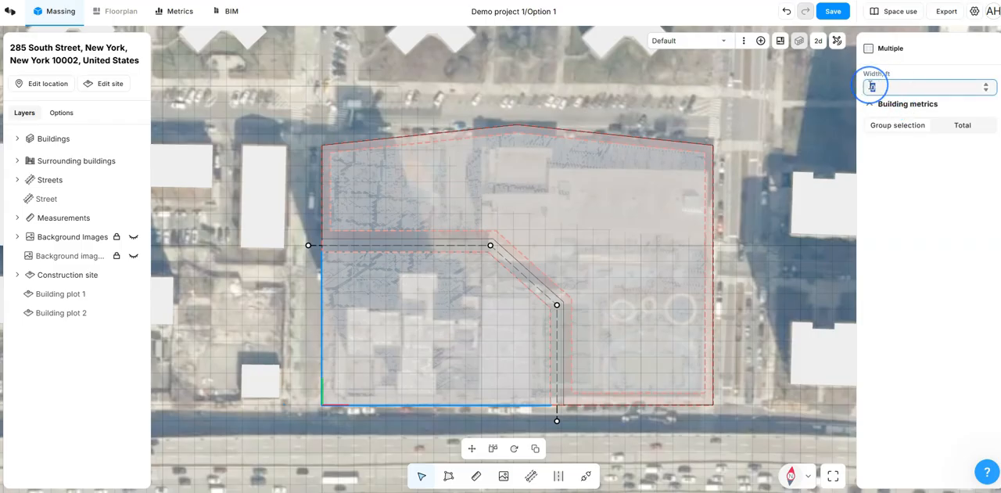
{"action": "type", "text": "10"}
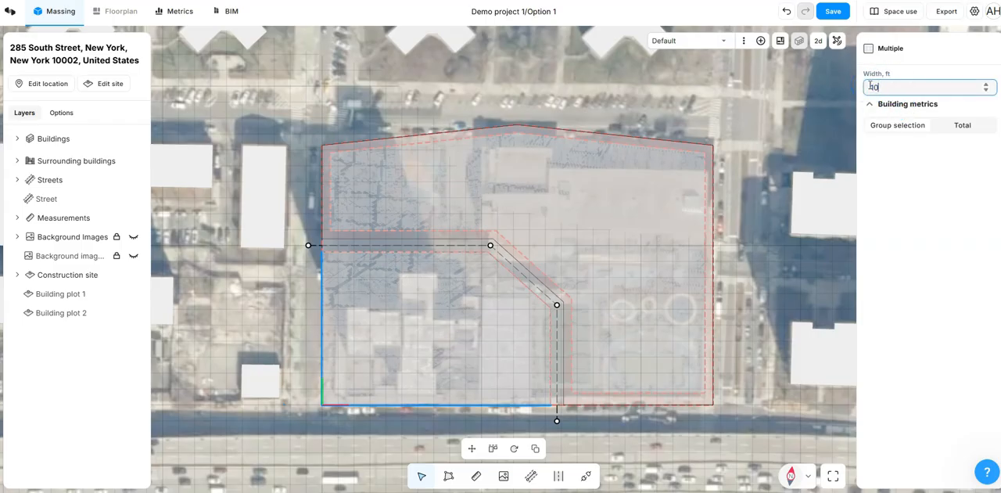
{"action": "left_click", "coordinate": [774, 148]}
{"action": "left_click", "coordinate": [300, 371]}
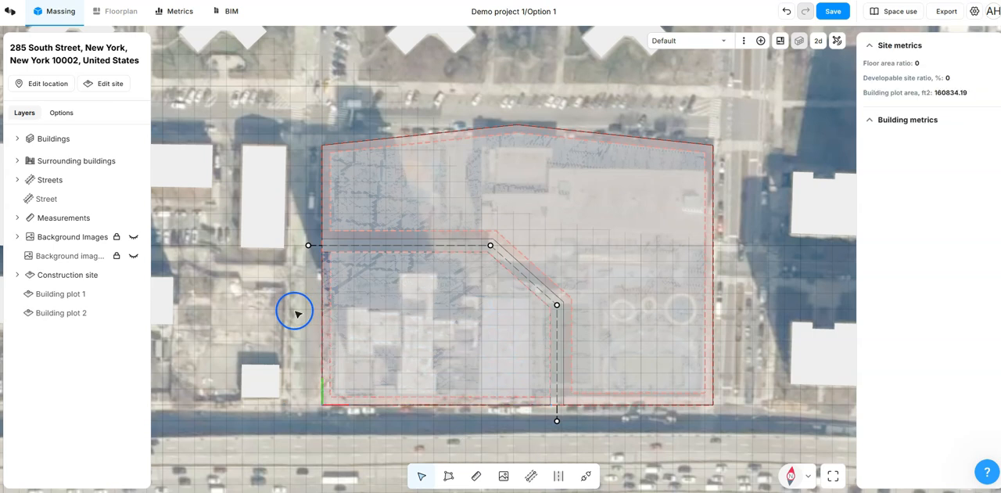
{"action": "left_click", "coordinate": [394, 311]}
Step: Set the street's width to 12 ft and place it on the building plot 2 side of its reference line
{"action": "left_click", "coordinate": [326, 246]}
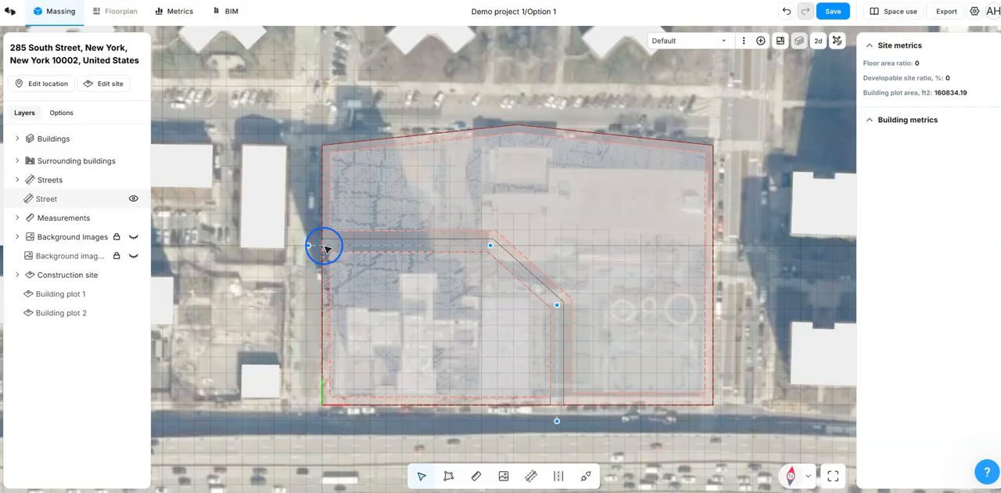
{"action": "scroll", "coordinate": [311, 251], "scroll_direction": "up", "scroll_amount": 2}
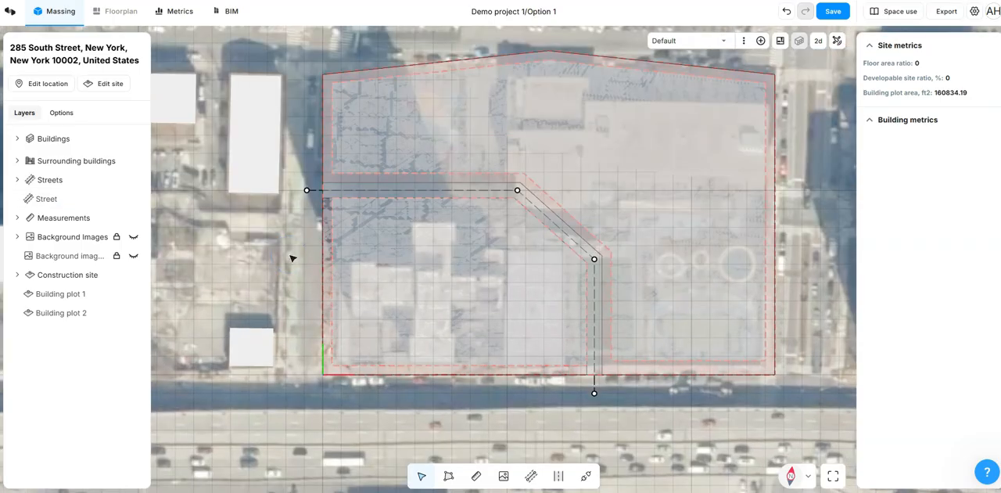
{"action": "left_click", "coordinate": [323, 192]}
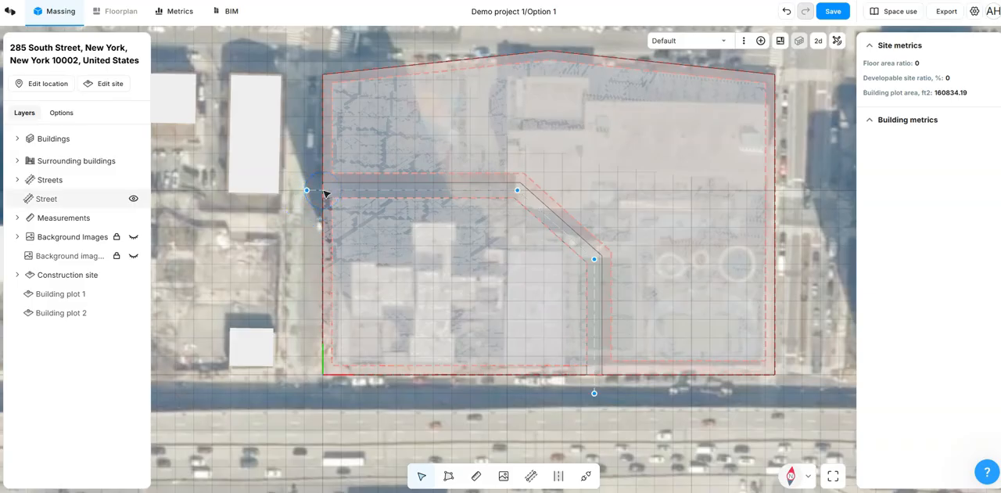
{"action": "left_click", "coordinate": [326, 193]}
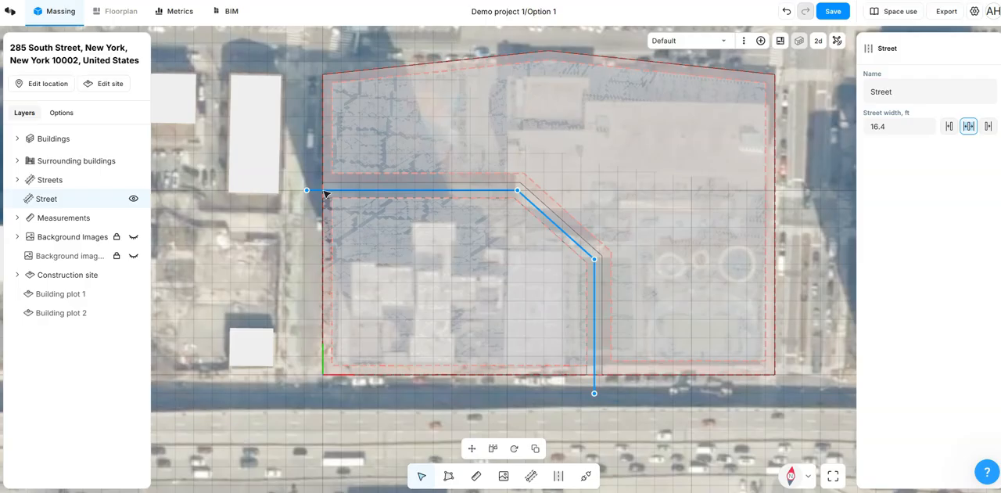
{"action": "left_click", "coordinate": [874, 126]}
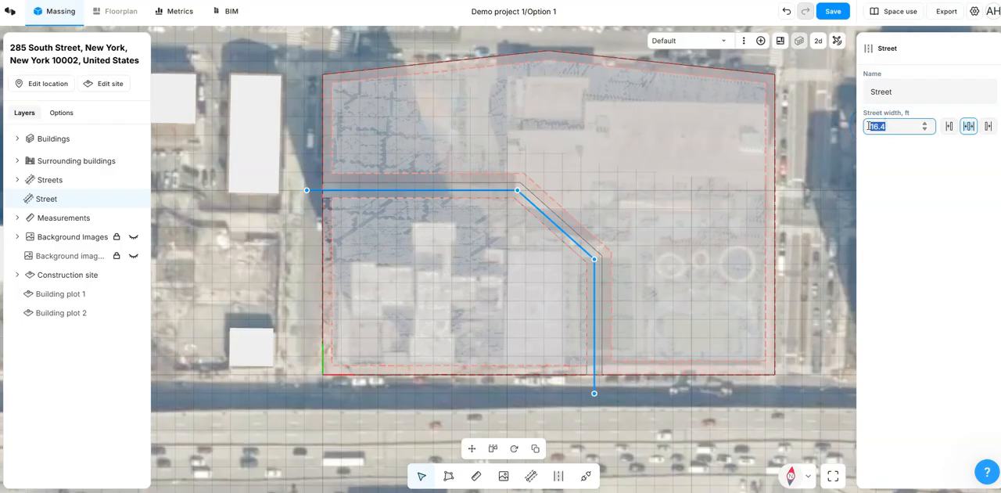
{"action": "type", "text": "12"}
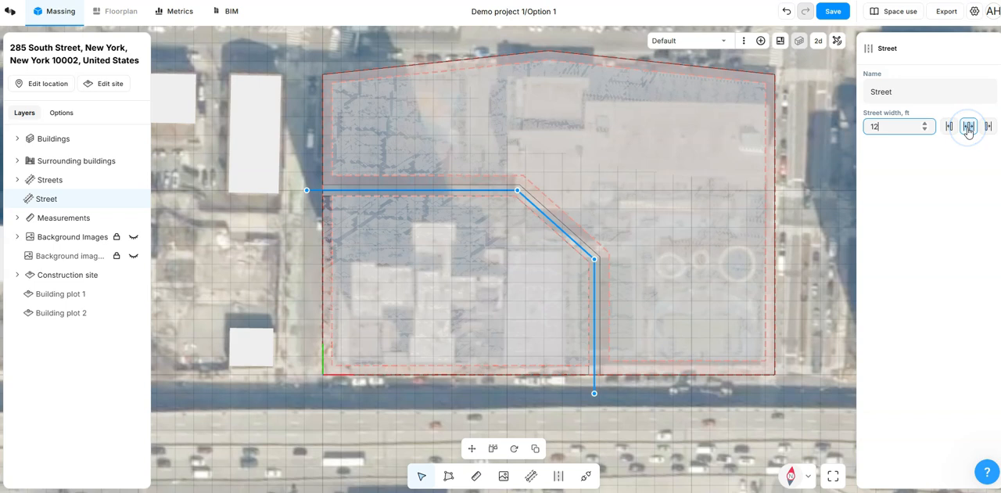
{"action": "left_click", "coordinate": [897, 132]}
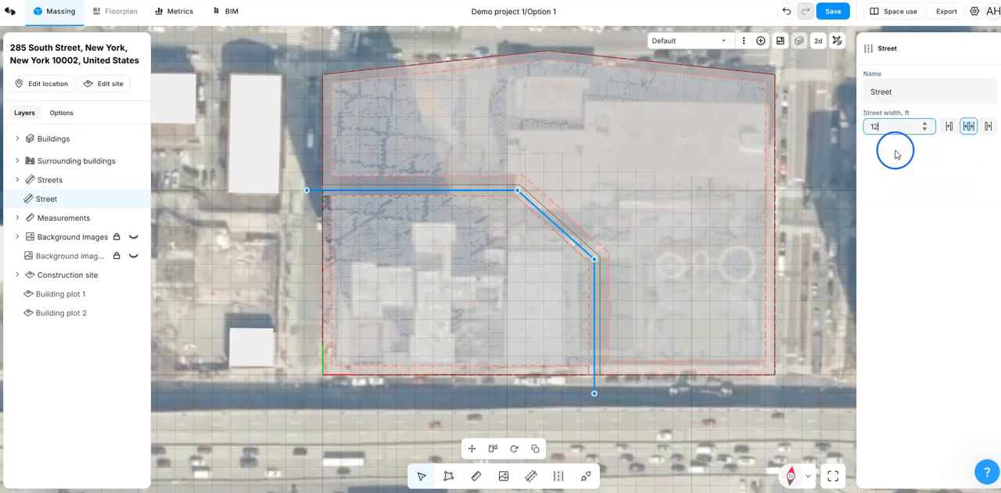
{"action": "left_click", "coordinate": [948, 130]}
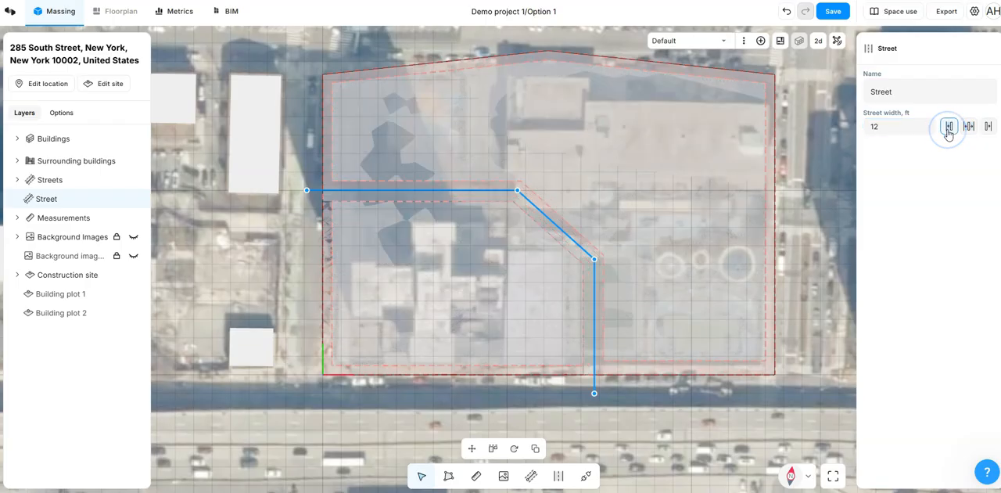
Step: Centre the street on its reference line after trying it on the opposite side of the line
{"action": "left_click", "coordinate": [988, 128]}
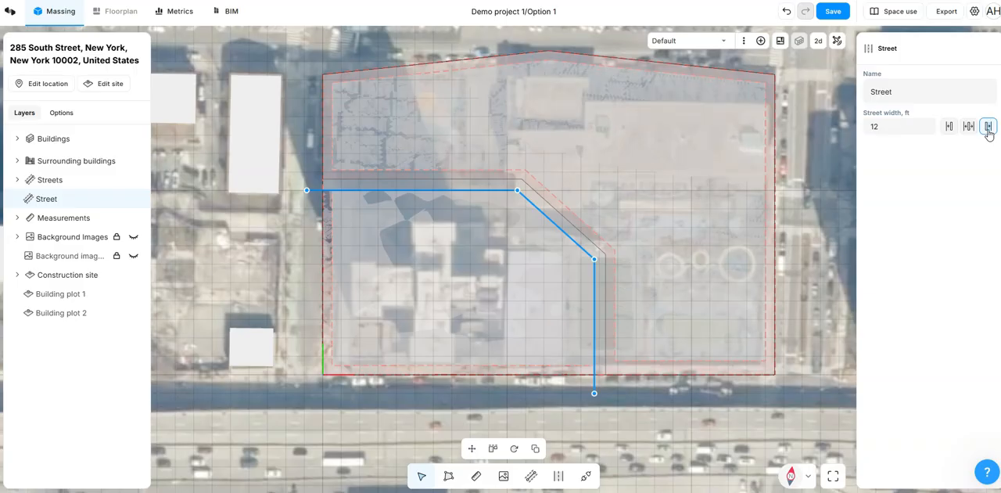
{"action": "left_click", "coordinate": [969, 129]}
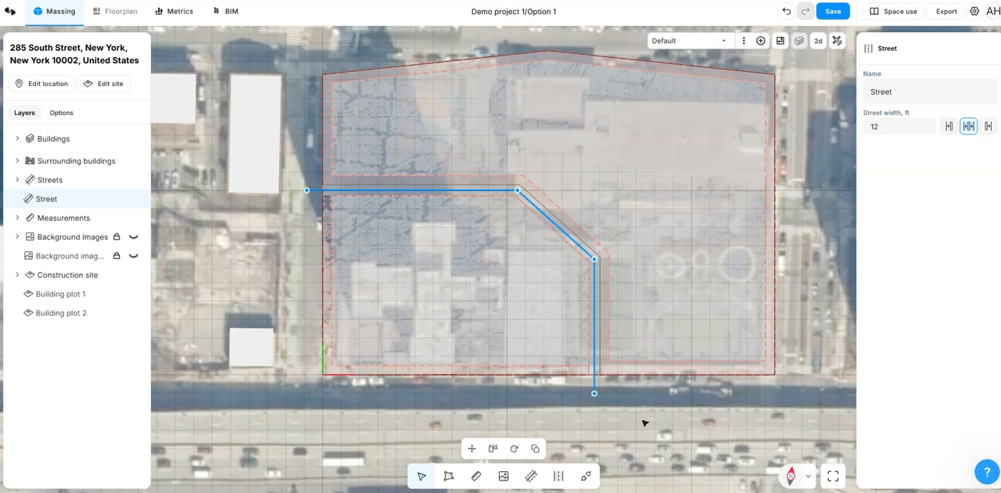
{"action": "left_click", "coordinate": [207, 219]}
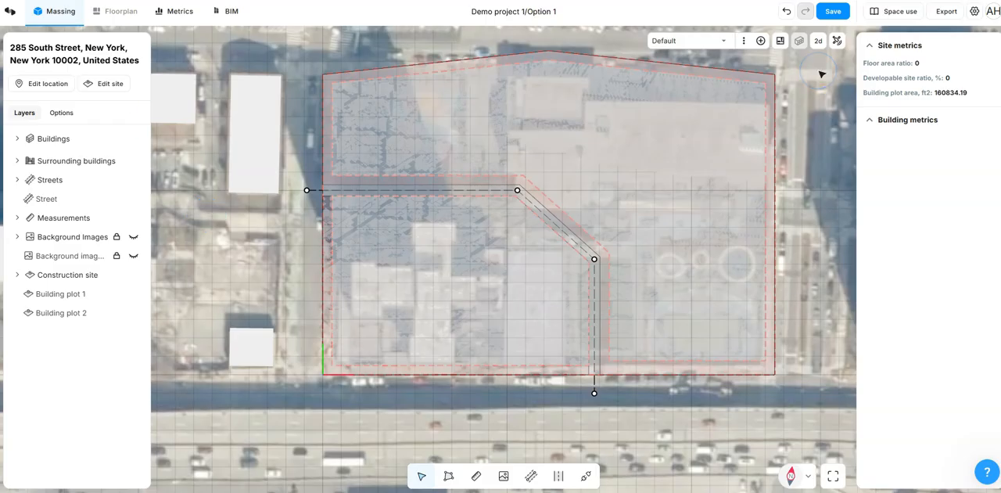
Step: Return to the 3D view of the divided site and save the design option
{"action": "left_click", "coordinate": [818, 41]}
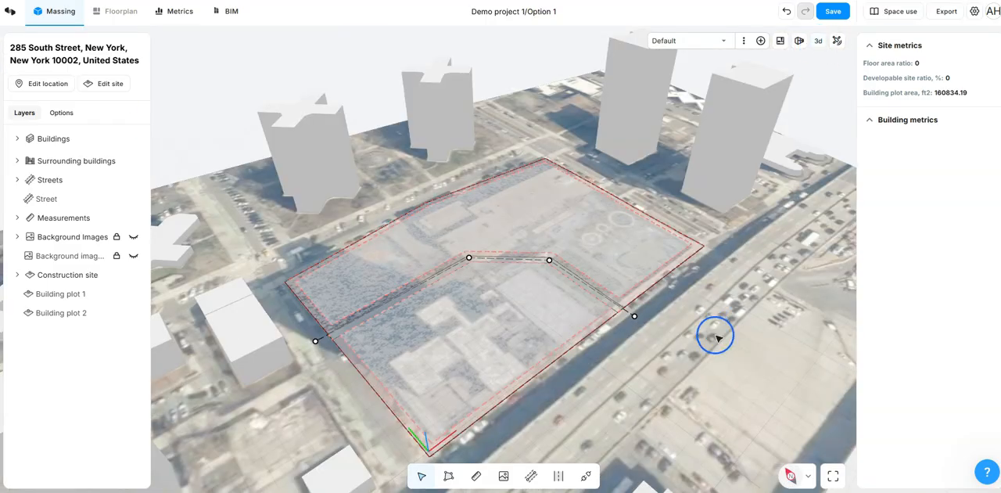
{"action": "middle_click_drag", "start_coordinate": [710, 327], "coordinate": [722, 304]}
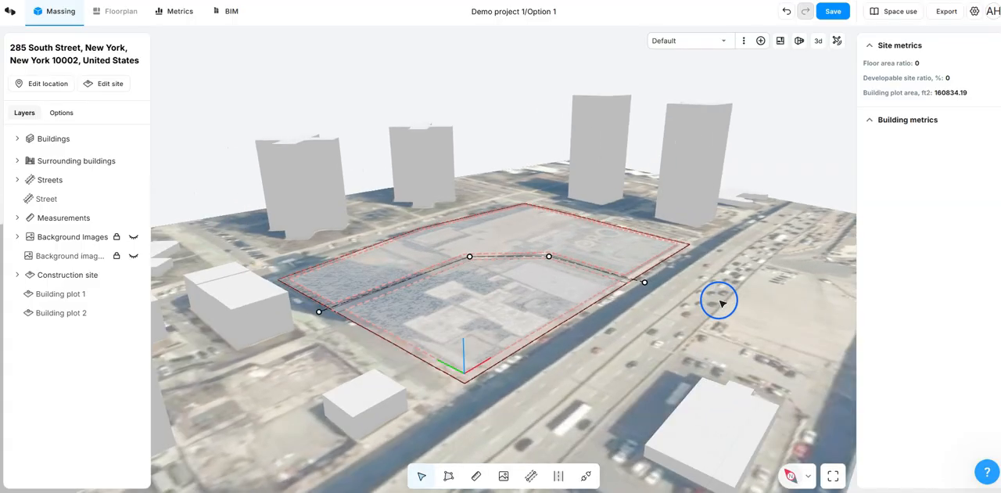
{"action": "left_click", "coordinate": [831, 12]}
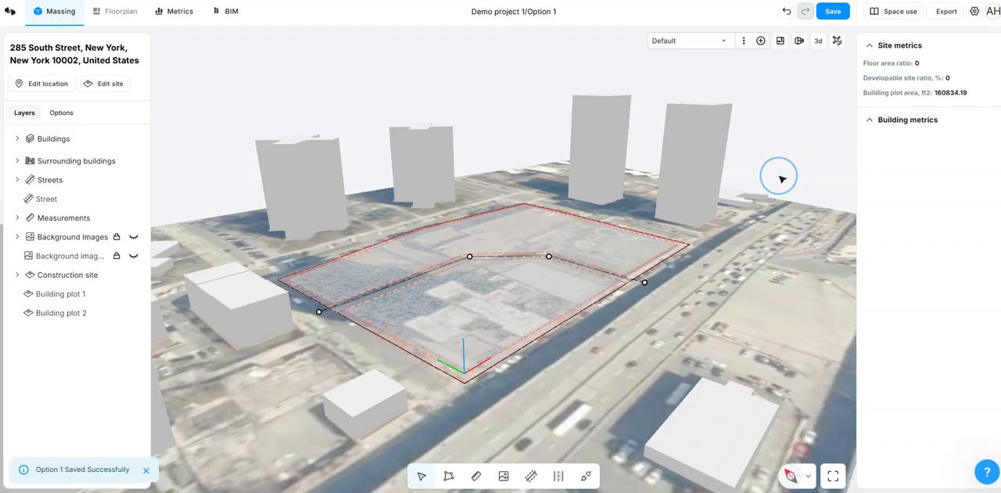